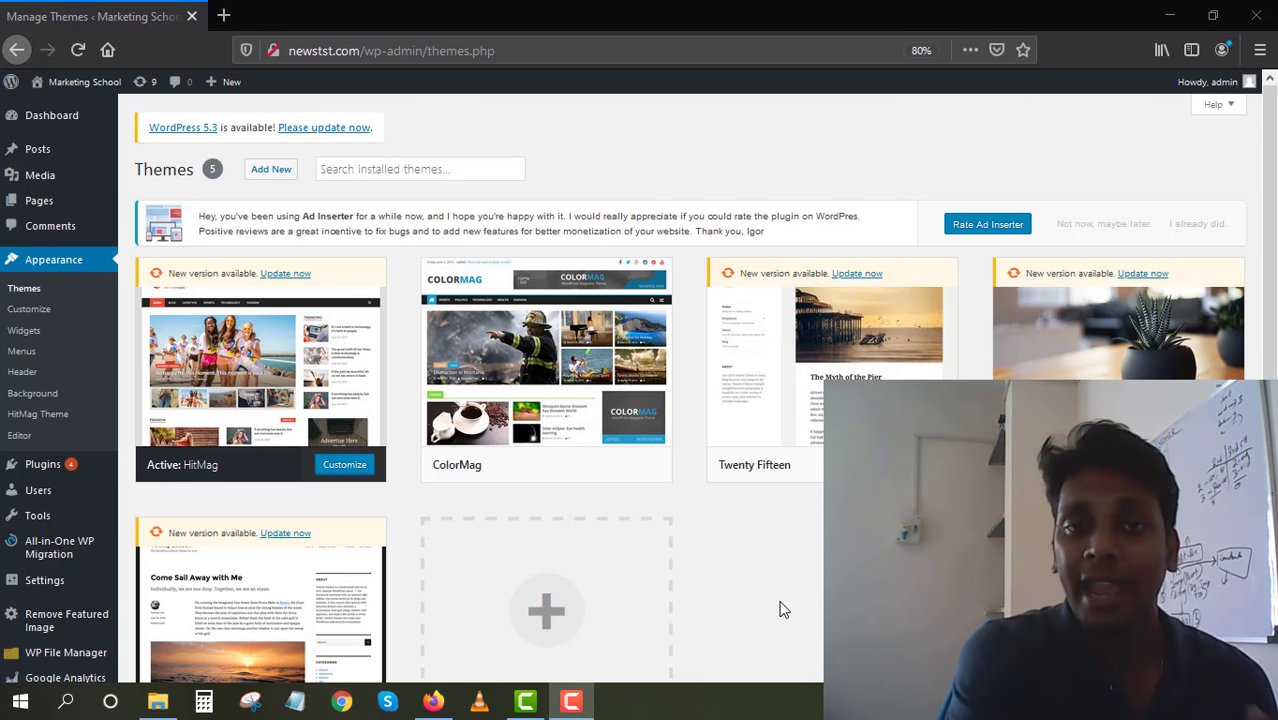
Look over the five installed themes, confirming HitMag is the active one
{"action": "mouse_move", "coordinate": [612, 452]}
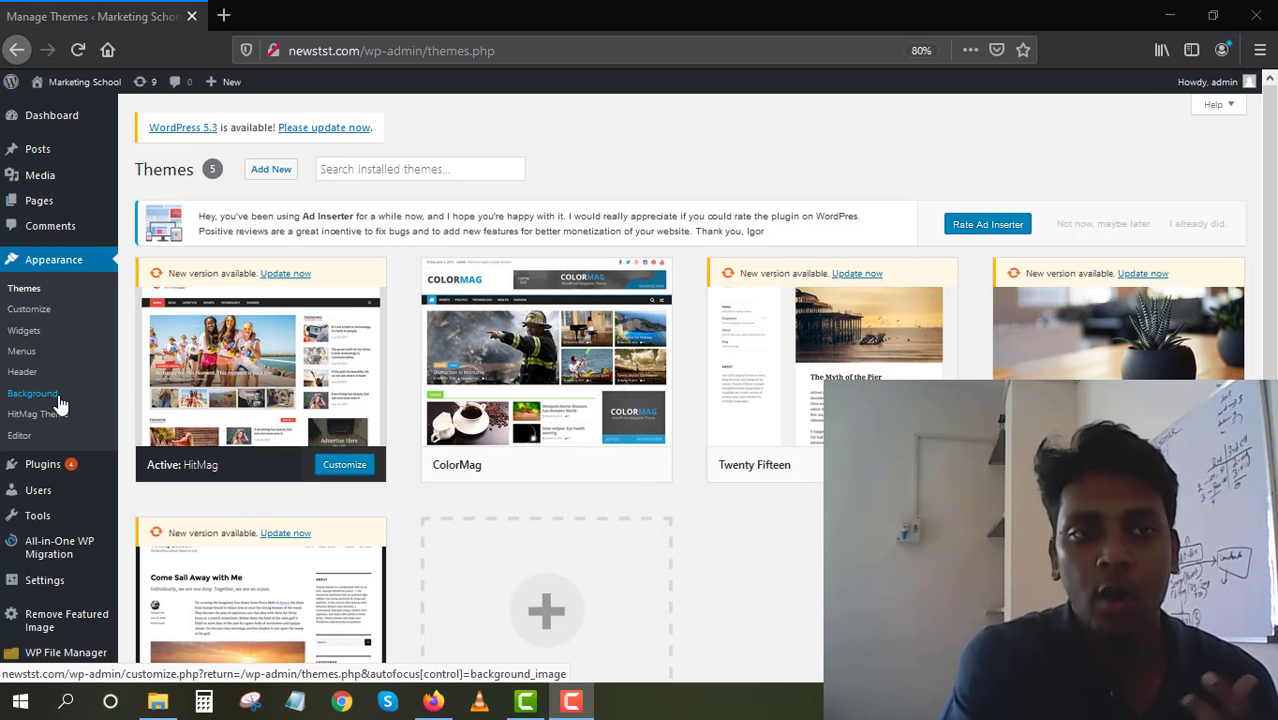
Look at the empty Comments list and the General settings, ending on Writing settings
{"action": "left_click", "coordinate": [99, 222]}
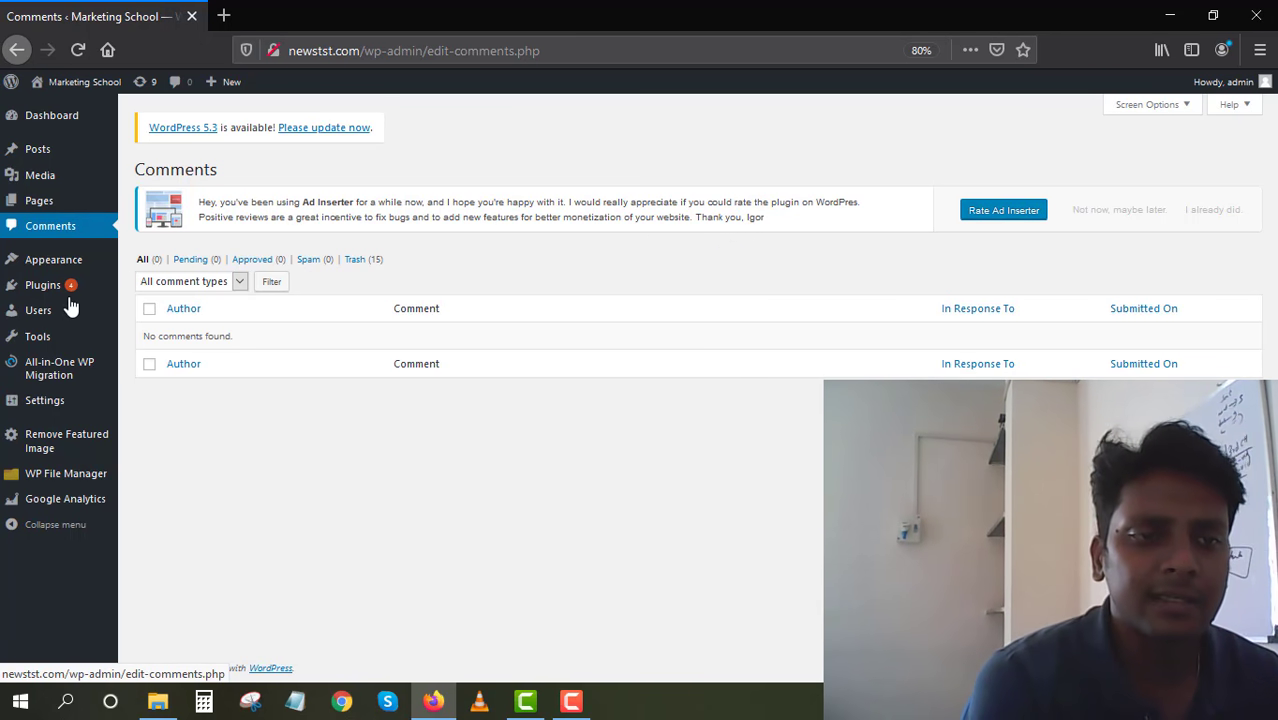
{"action": "left_click", "coordinate": [34, 405]}
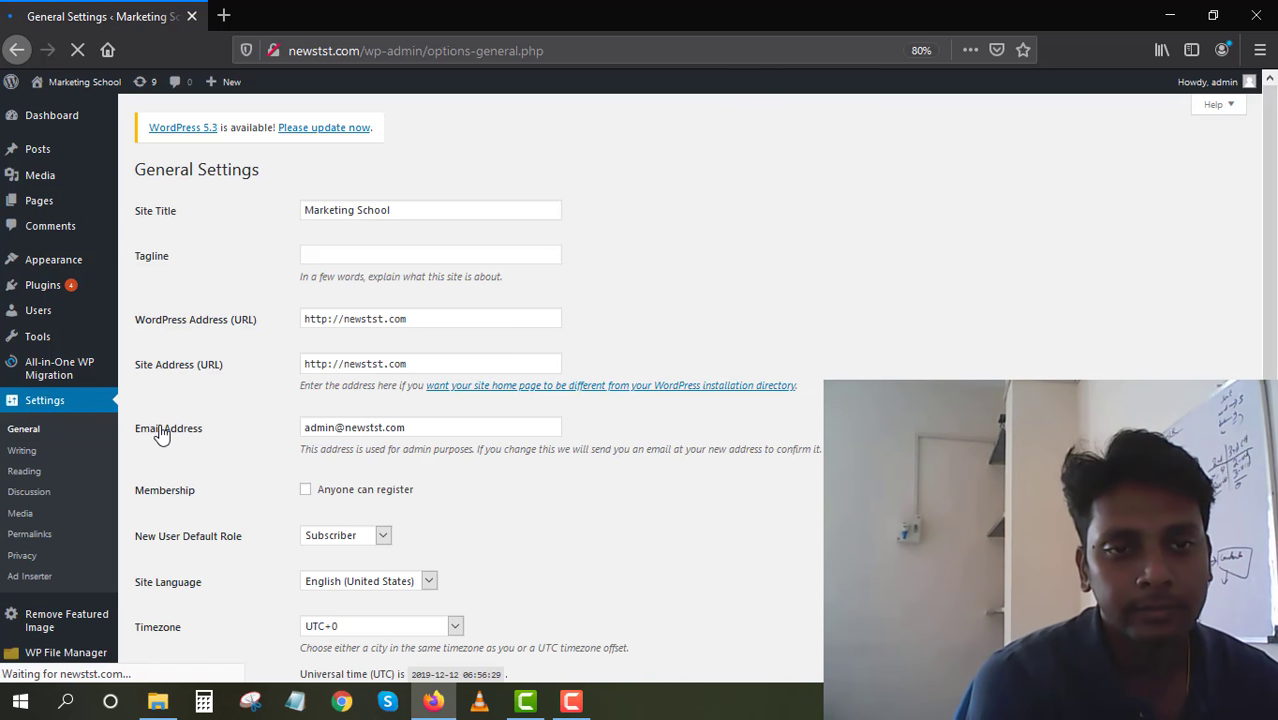
{"action": "scroll", "coordinate": [283, 483], "scroll_direction": "down", "scroll_amount": 2}
{"action": "scroll", "coordinate": [283, 483], "scroll_direction": "down", "scroll_amount": 3}
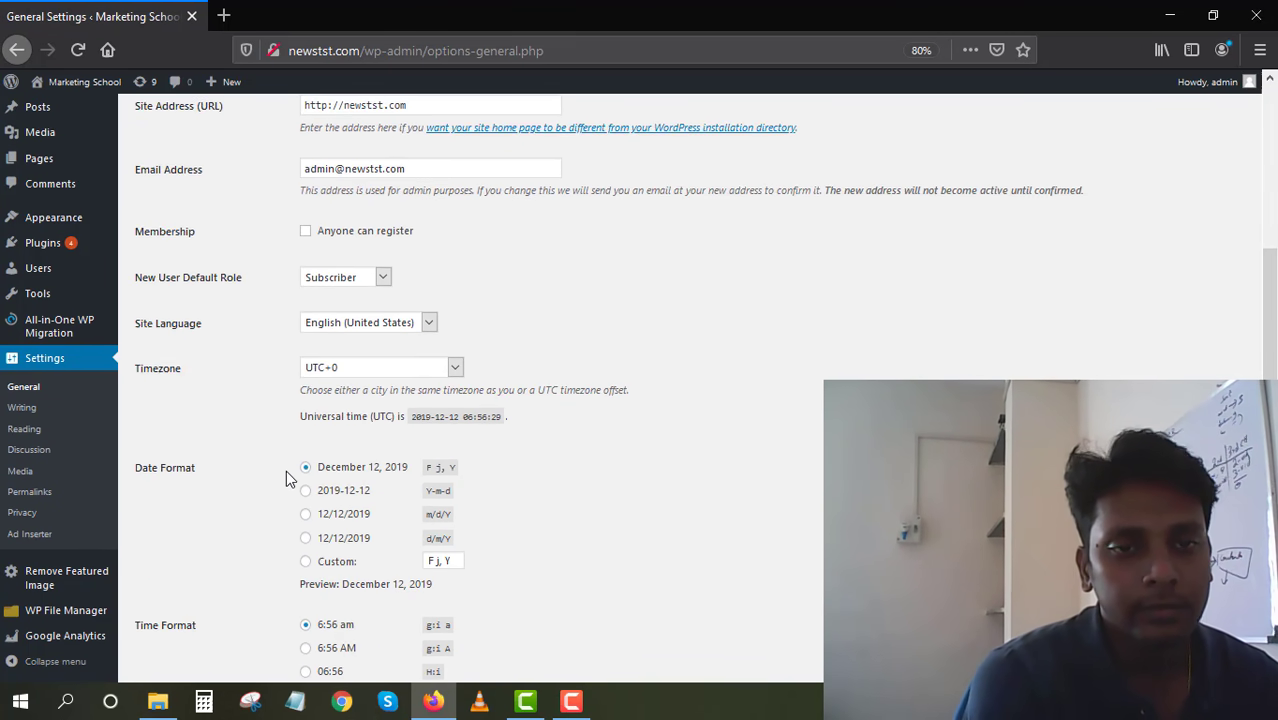
{"action": "left_click", "coordinate": [24, 408]}
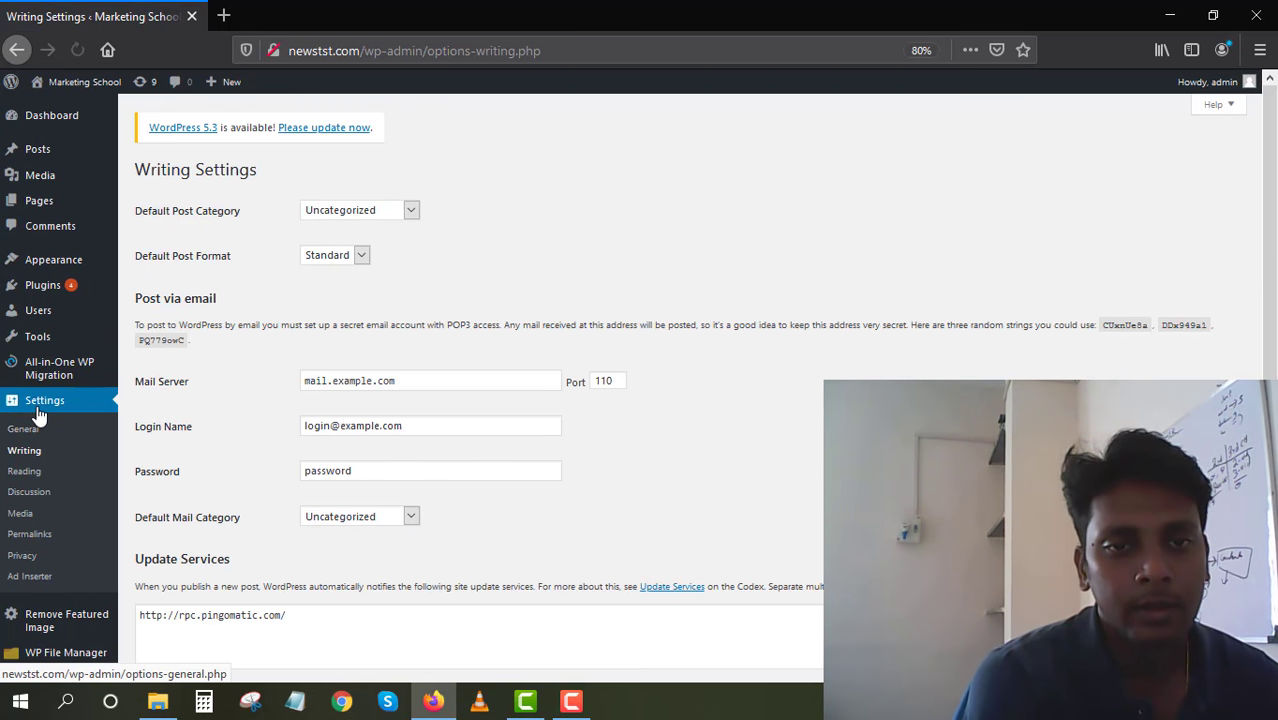
{"action": "scroll", "coordinate": [265, 480], "scroll_direction": "down", "scroll_amount": 2}
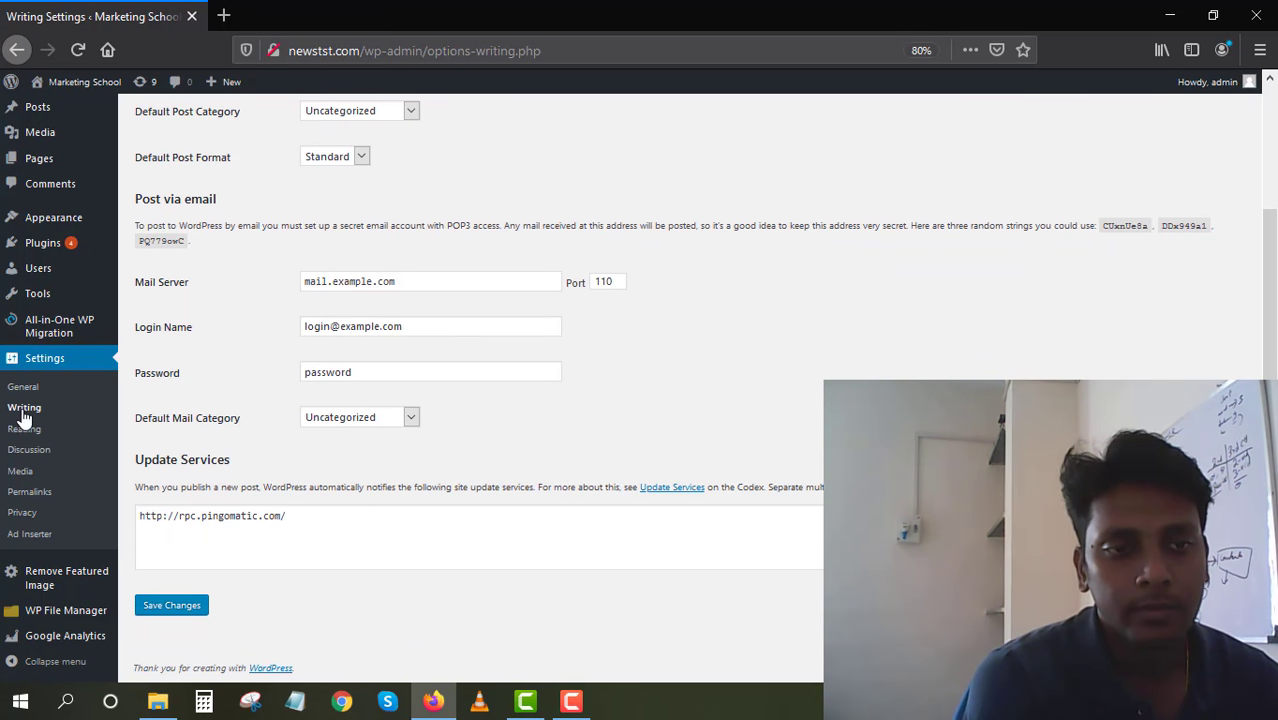
Review Discussion settings: manual comment approval, avatars shown, G rating, Mystery Person default avatar
{"action": "left_click", "coordinate": [31, 455]}
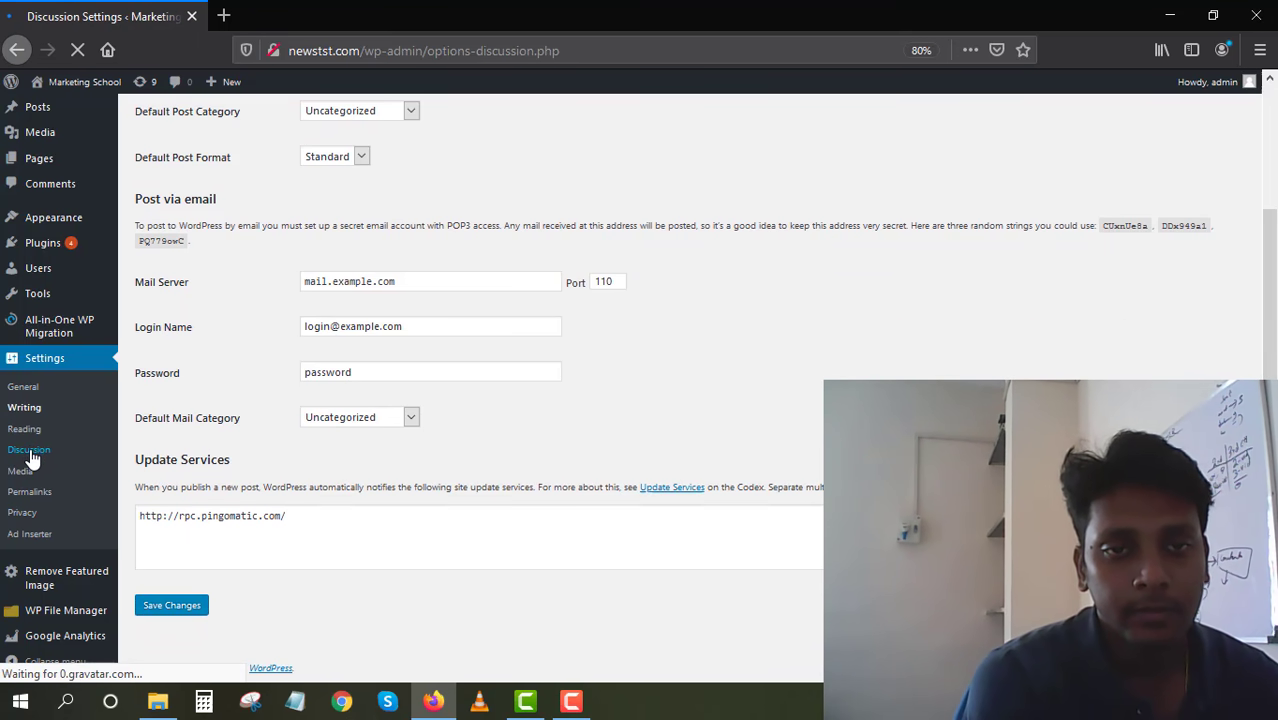
{"action": "scroll", "coordinate": [282, 568], "scroll_direction": "down", "scroll_amount": 4}
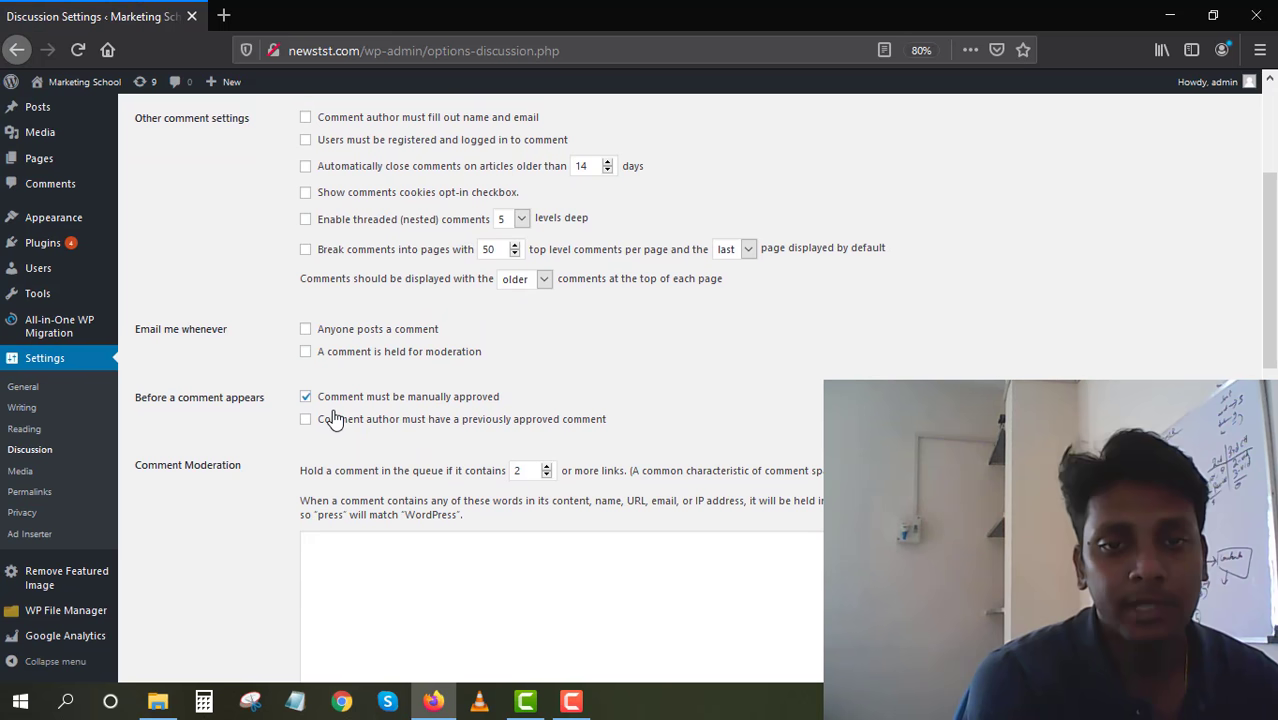
{"action": "left_click", "coordinate": [330, 367]}
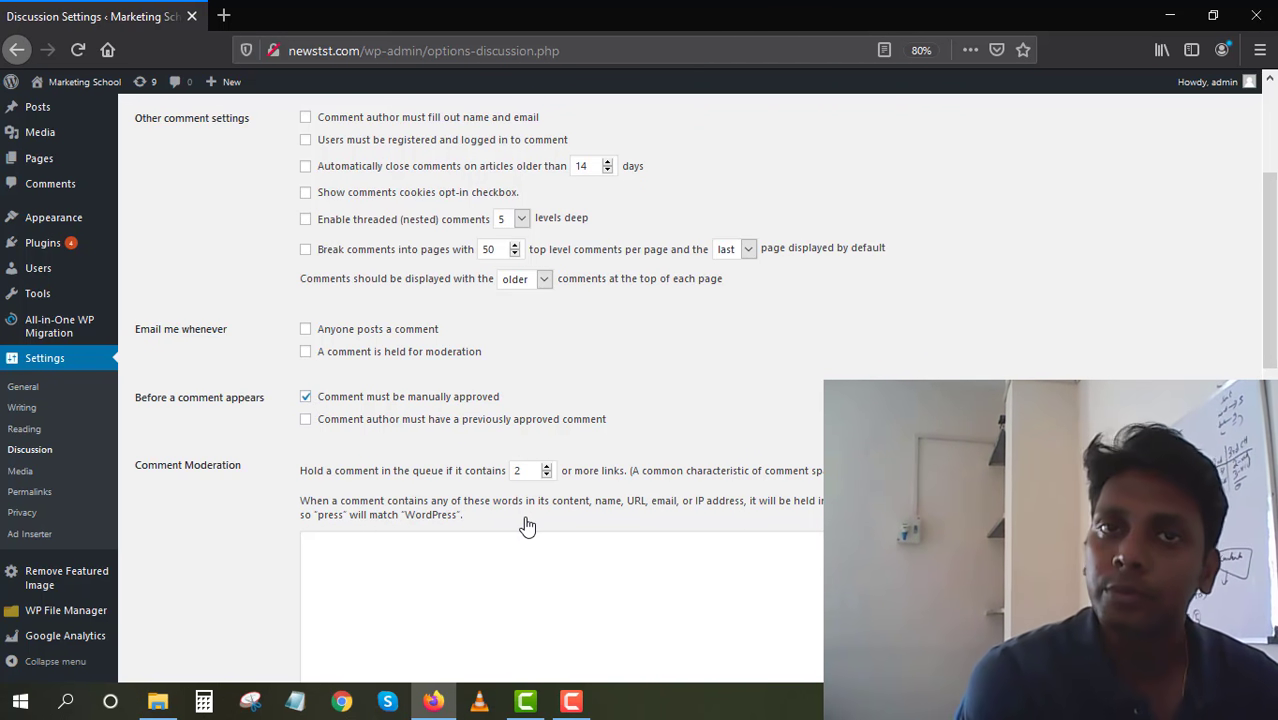
{"action": "scroll", "coordinate": [530, 480], "scroll_direction": "down", "scroll_amount": 2}
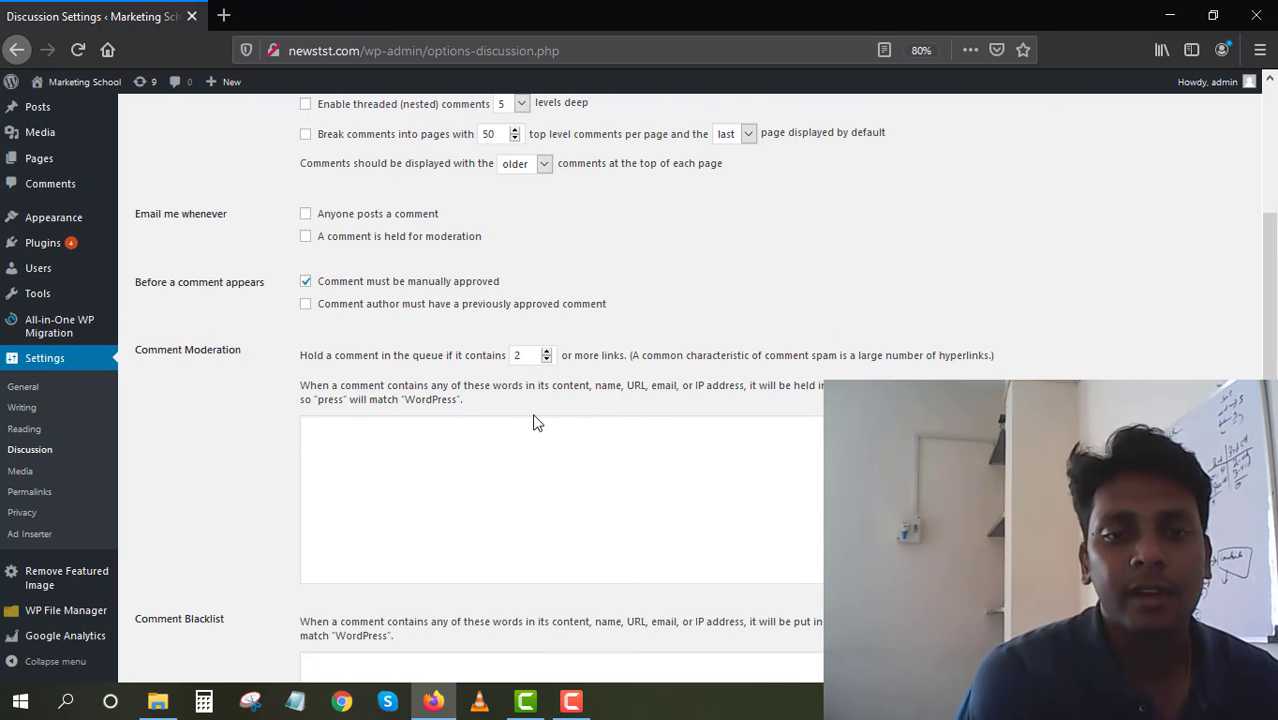
{"action": "scroll", "coordinate": [533, 422], "scroll_direction": "down", "scroll_amount": 2}
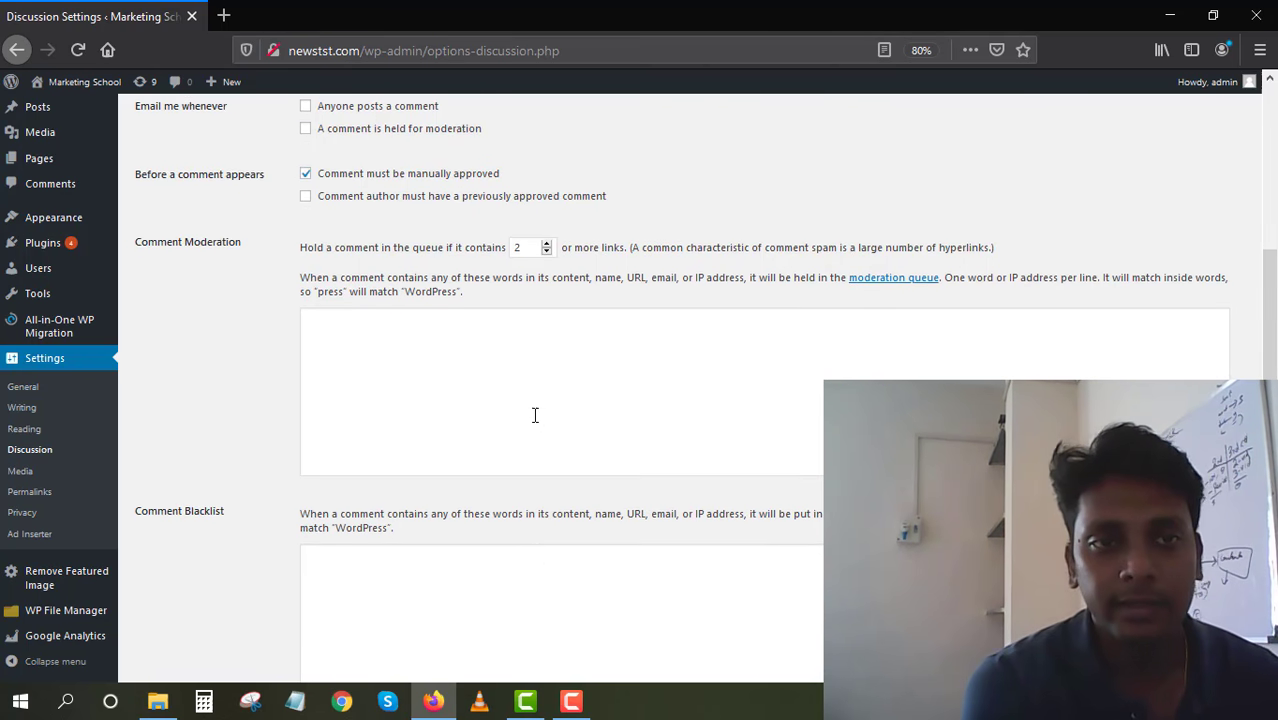
{"action": "scroll", "coordinate": [533, 423], "scroll_direction": "down", "scroll_amount": 5}
{"action": "scroll", "coordinate": [533, 423], "scroll_direction": "up", "scroll_amount": 1}
{"action": "scroll", "coordinate": [533, 423], "scroll_direction": "up", "scroll_amount": 2}
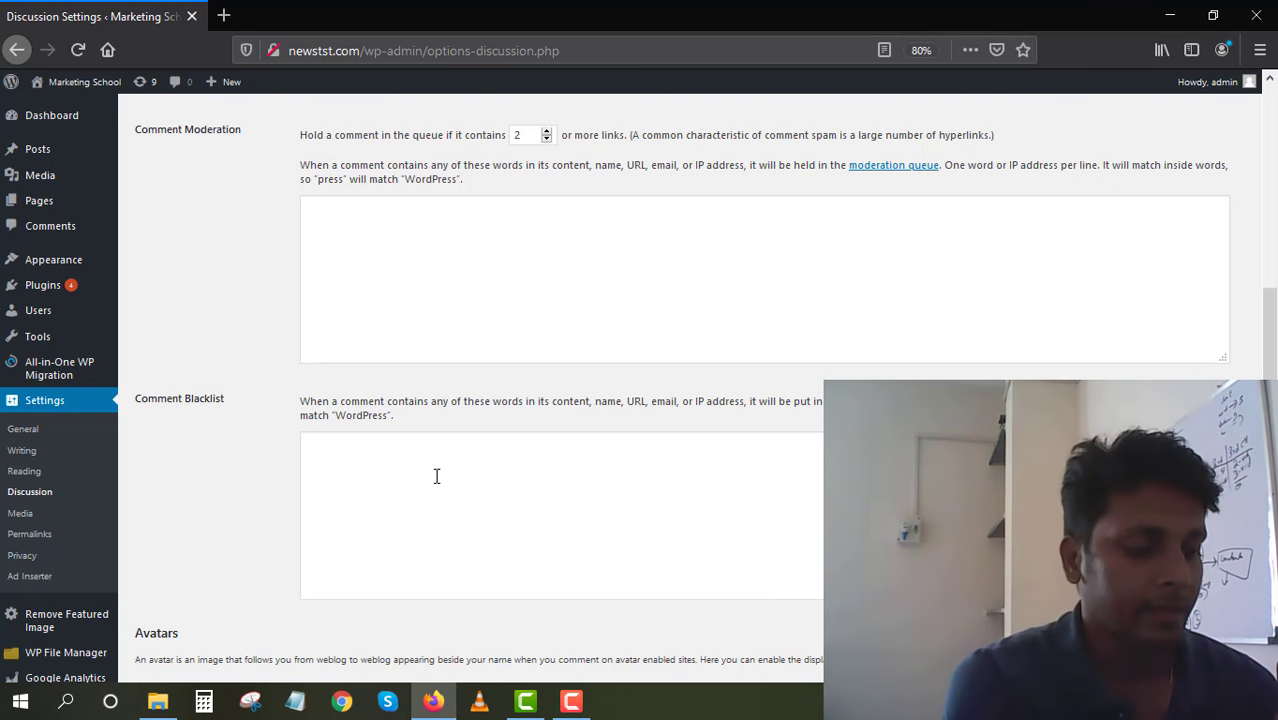
{"action": "scroll", "coordinate": [436, 476], "scroll_direction": "down", "scroll_amount": 2}
{"action": "scroll", "coordinate": [436, 476], "scroll_direction": "down", "scroll_amount": 5}
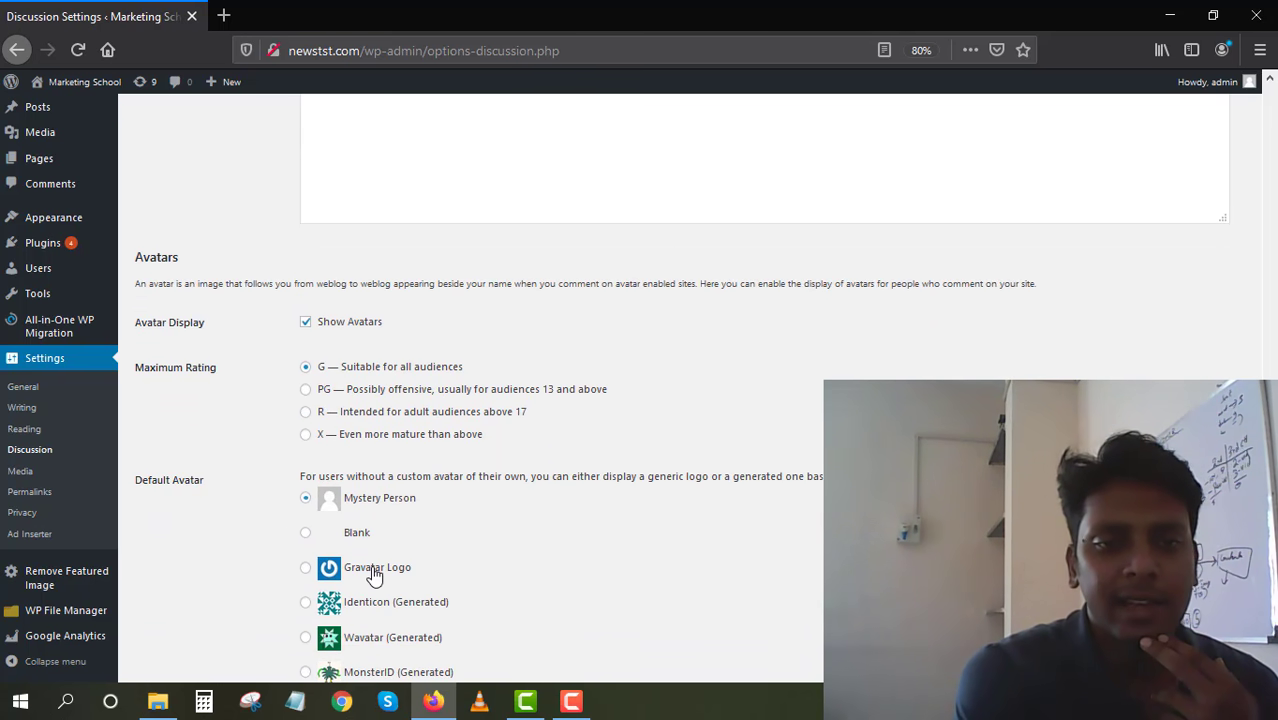
{"action": "scroll", "coordinate": [374, 575], "scroll_direction": "down", "scroll_amount": 3}
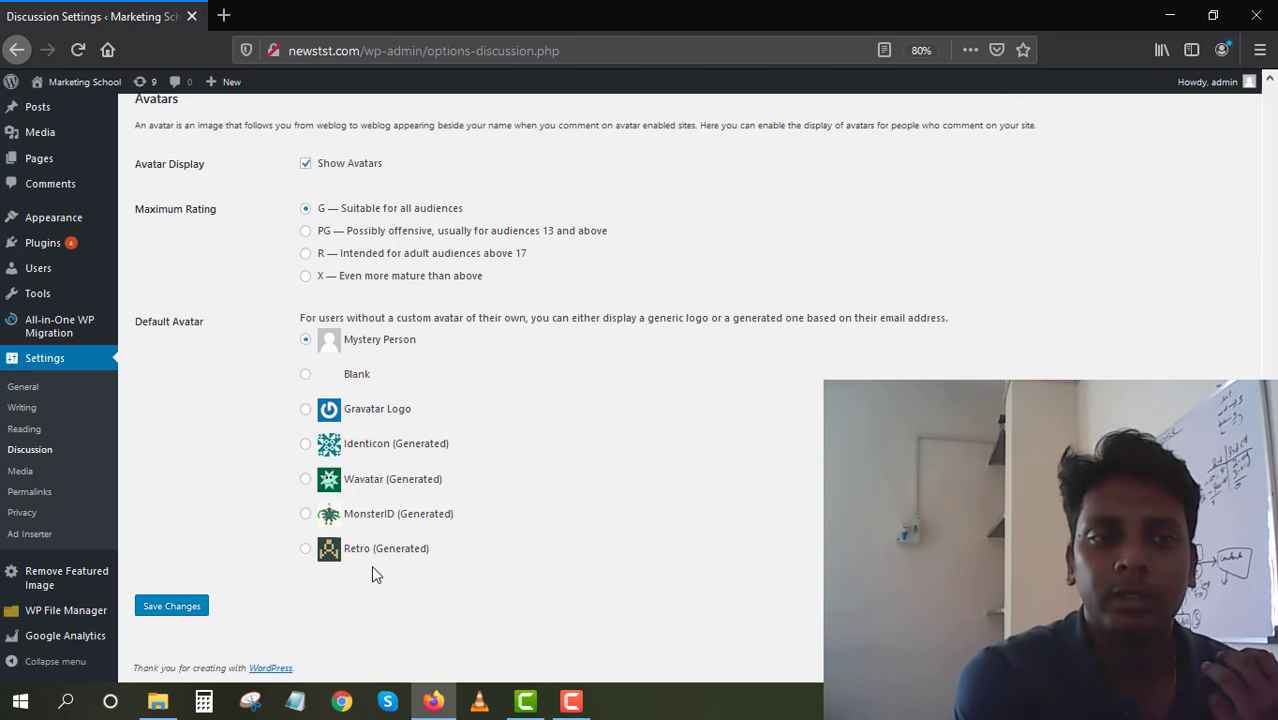
Go from General settings to Installed Plugins, listing eight plugins with four updates available
{"action": "left_click", "coordinate": [66, 366]}
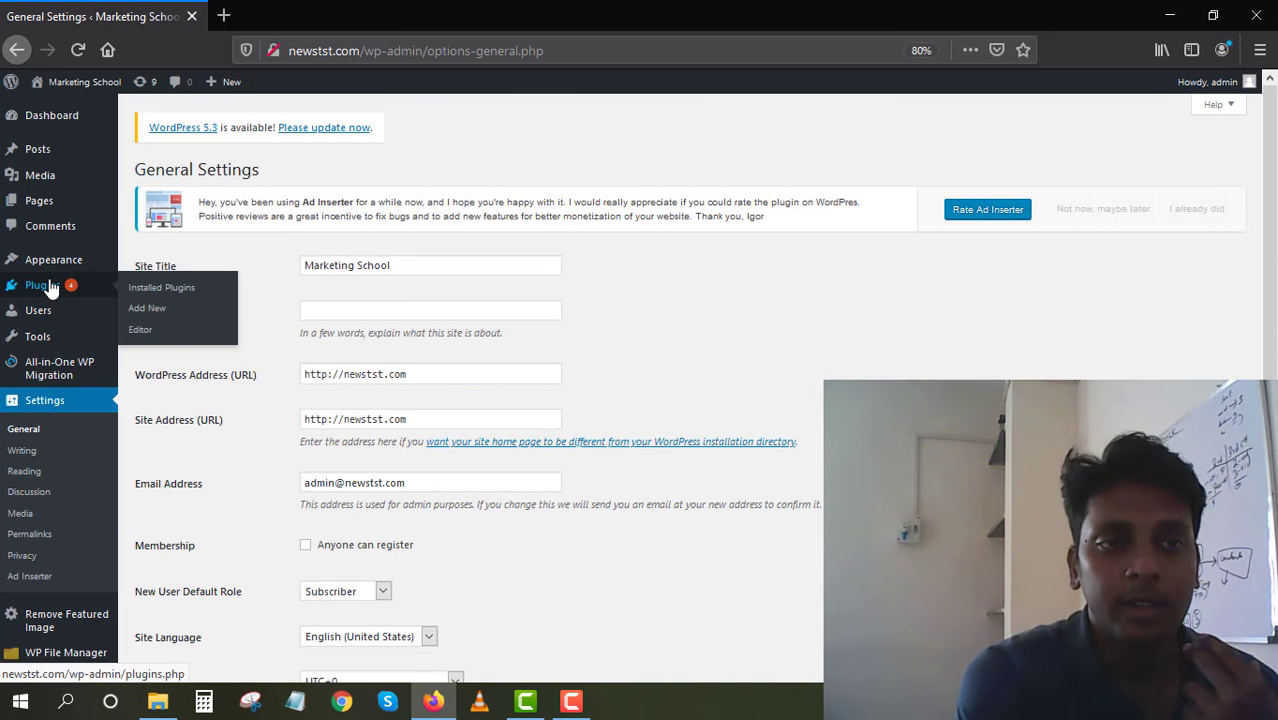
{"action": "left_click", "coordinate": [50, 288]}
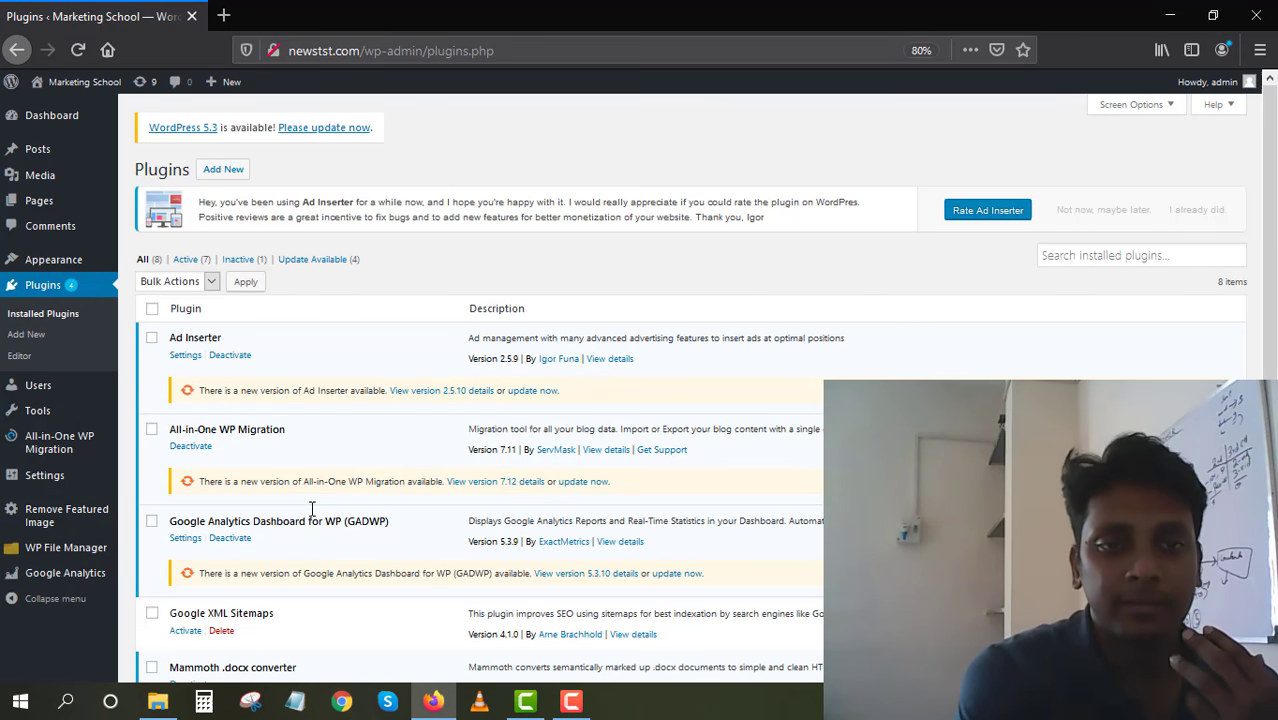
{"action": "scroll", "coordinate": [312, 508], "scroll_direction": "down", "scroll_amount": 3}
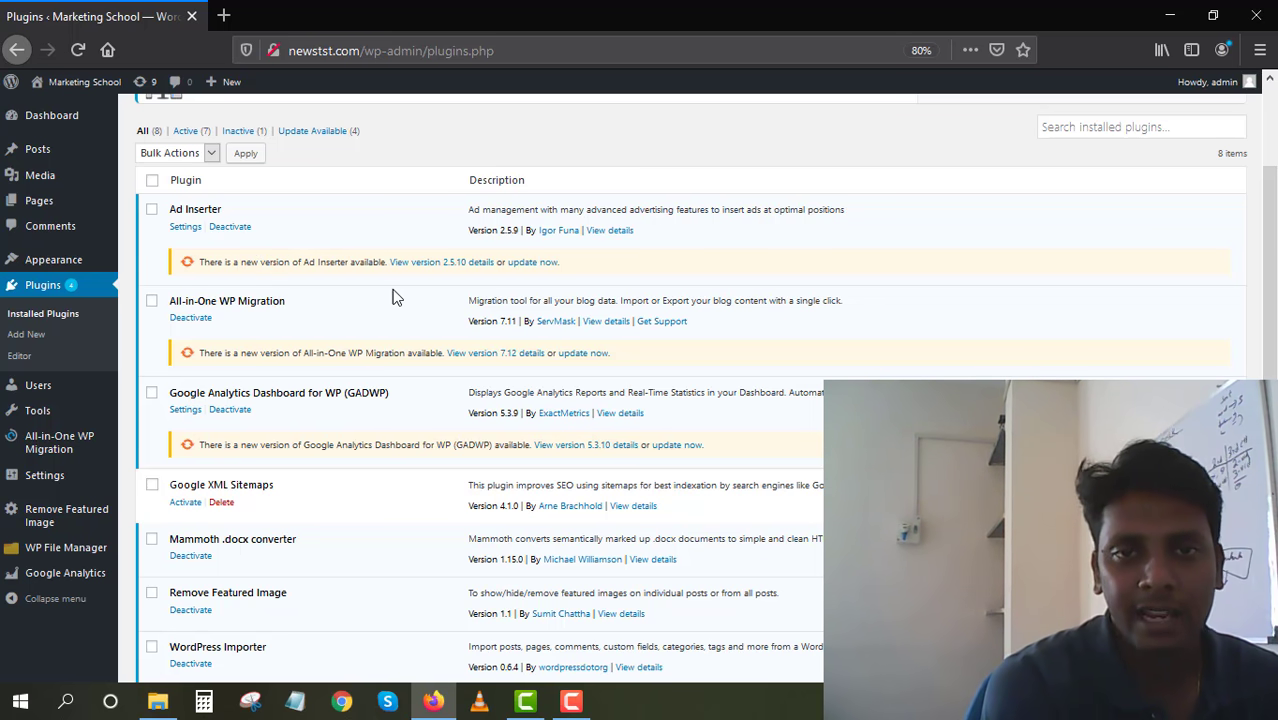
Update Ad Inserter, All-in-One WP Migration, Google Analytics Dashboard and WP File Manager (to 5.5)
{"action": "left_click", "coordinate": [520, 262]}
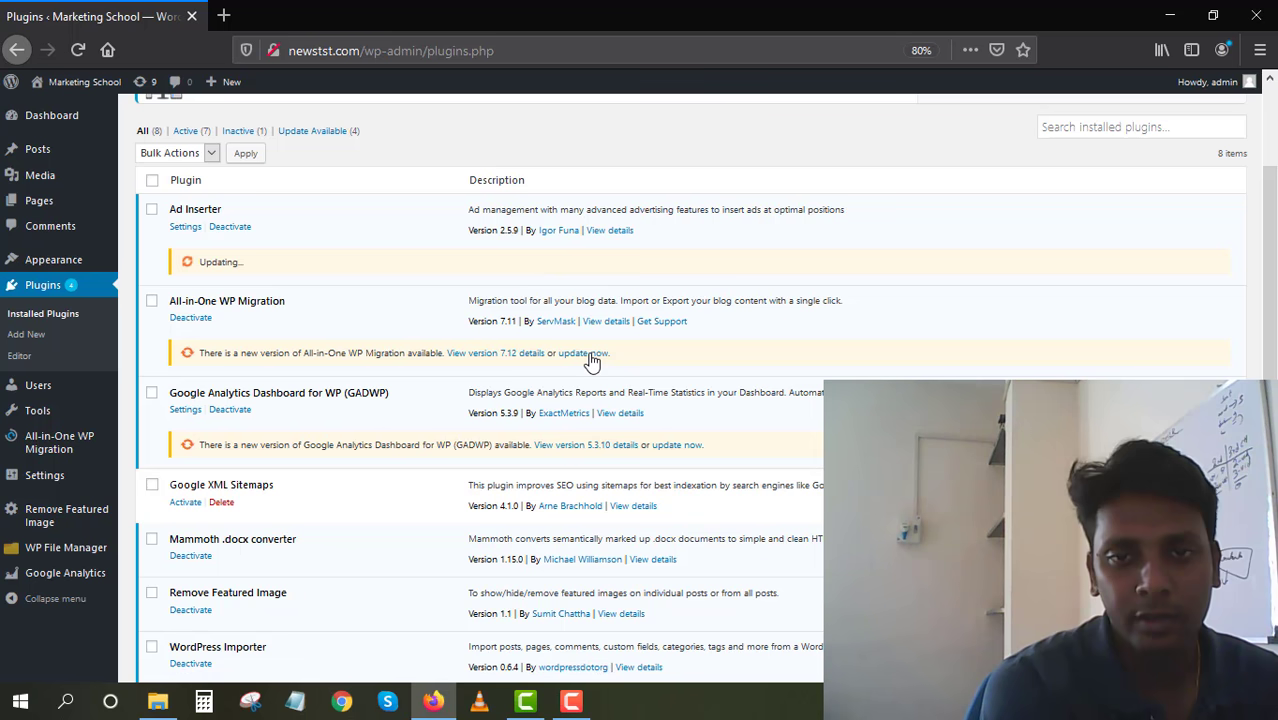
{"action": "left_click", "coordinate": [588, 354]}
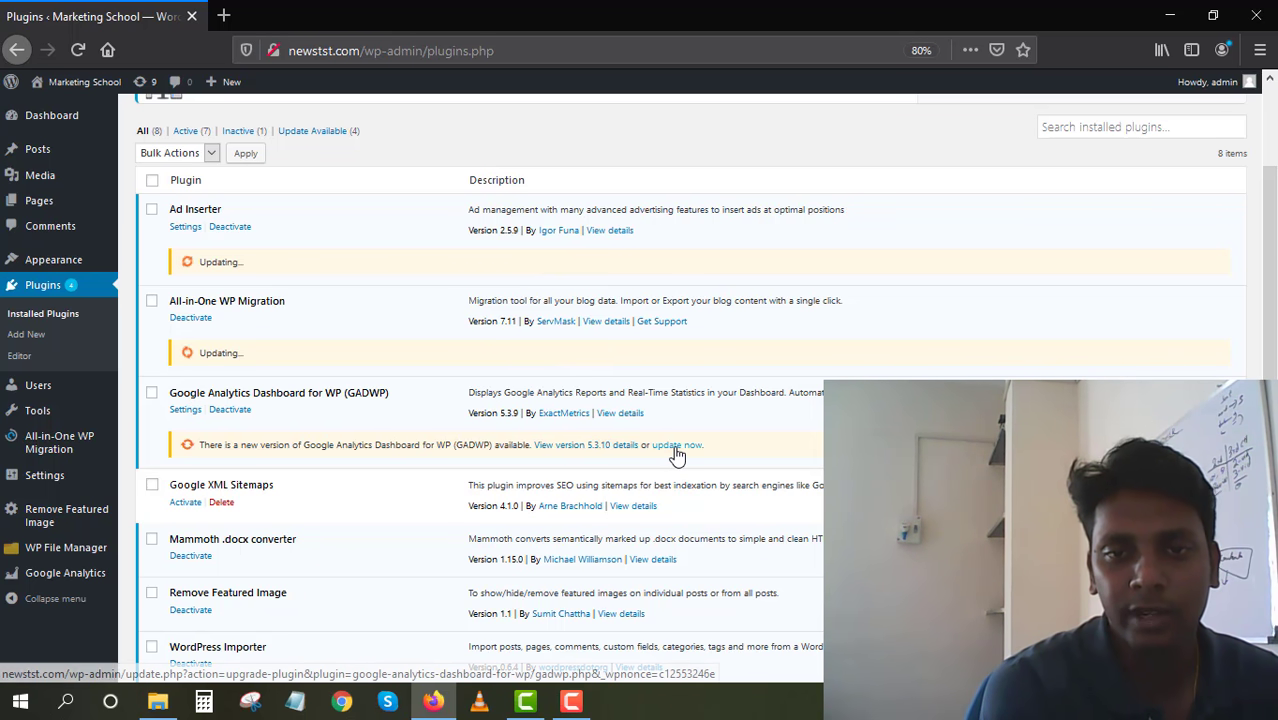
{"action": "left_click", "coordinate": [675, 446]}
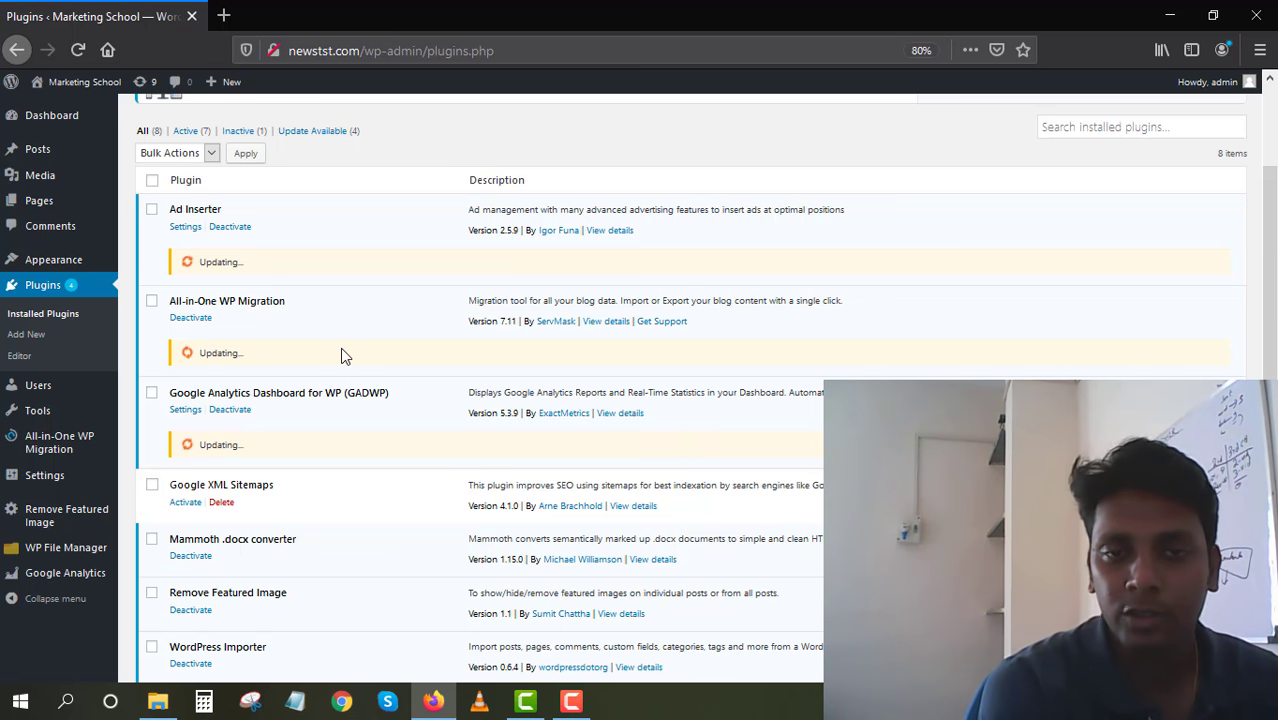
{"action": "scroll", "coordinate": [340, 347], "scroll_direction": "down", "scroll_amount": 2}
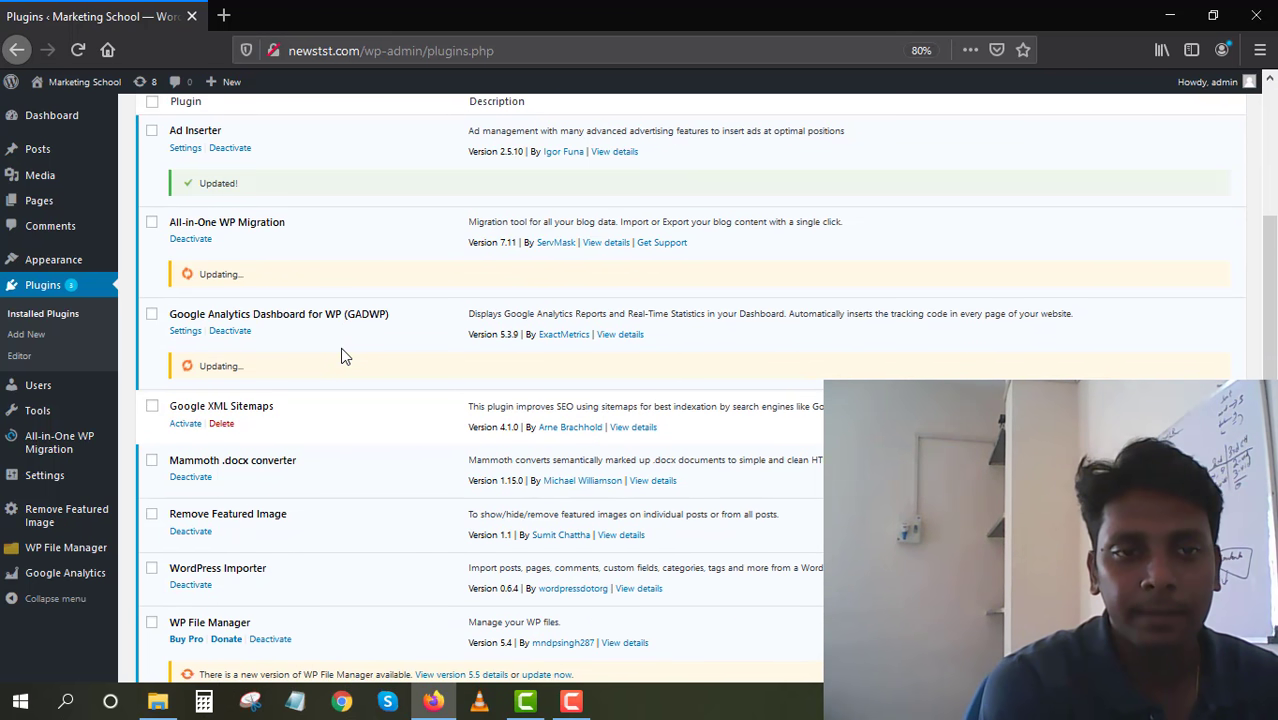
{"action": "scroll", "coordinate": [340, 350], "scroll_direction": "down", "scroll_amount": 1}
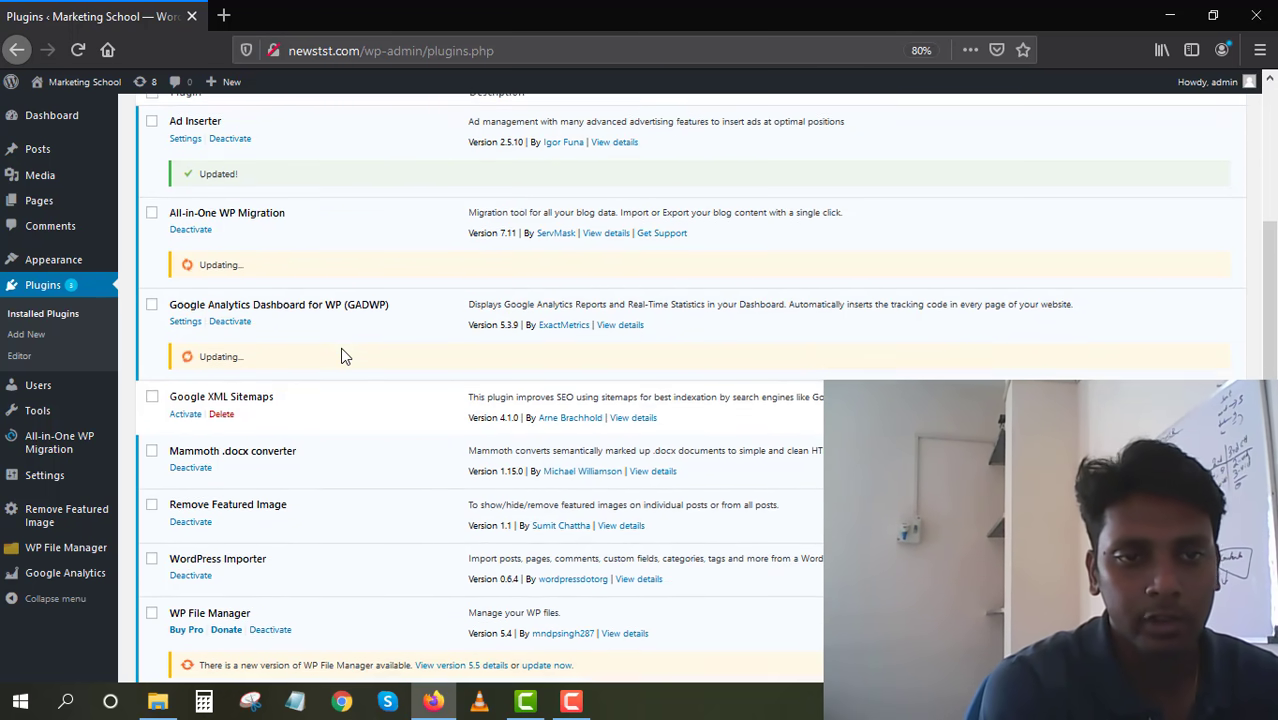
{"action": "scroll", "coordinate": [341, 352], "scroll_direction": "down", "scroll_amount": 1}
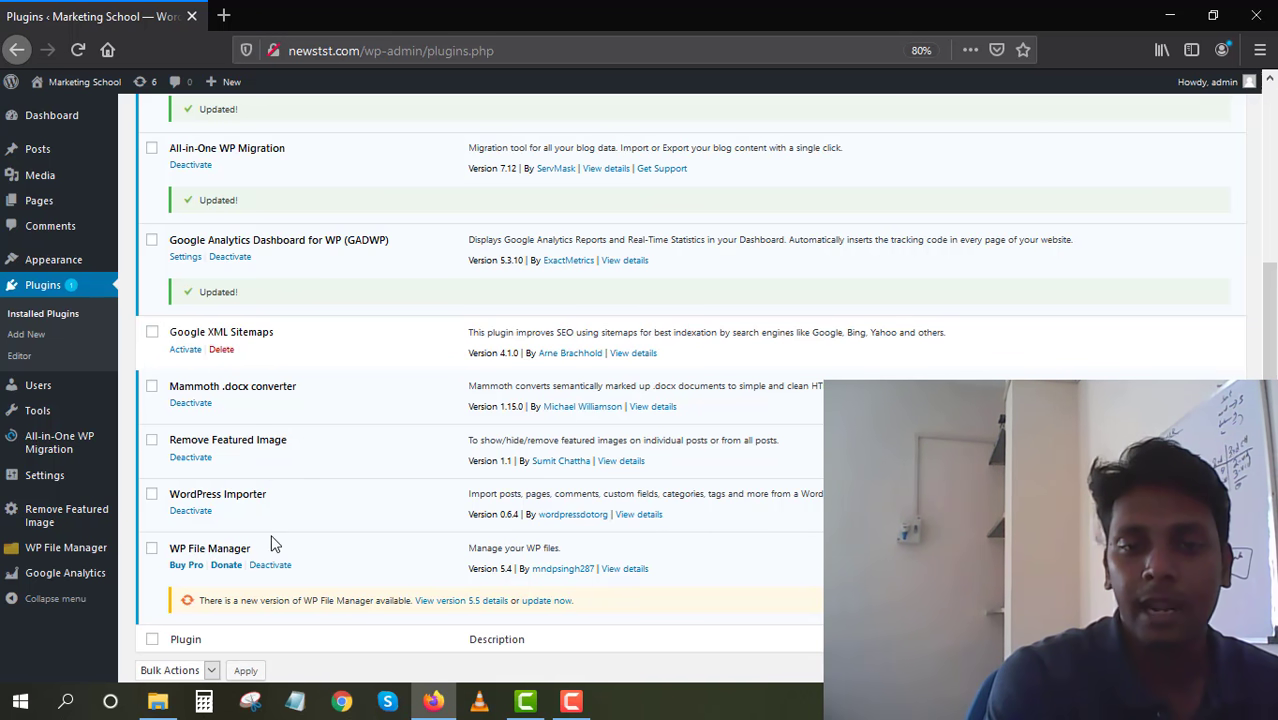
{"action": "left_click", "coordinate": [545, 601]}
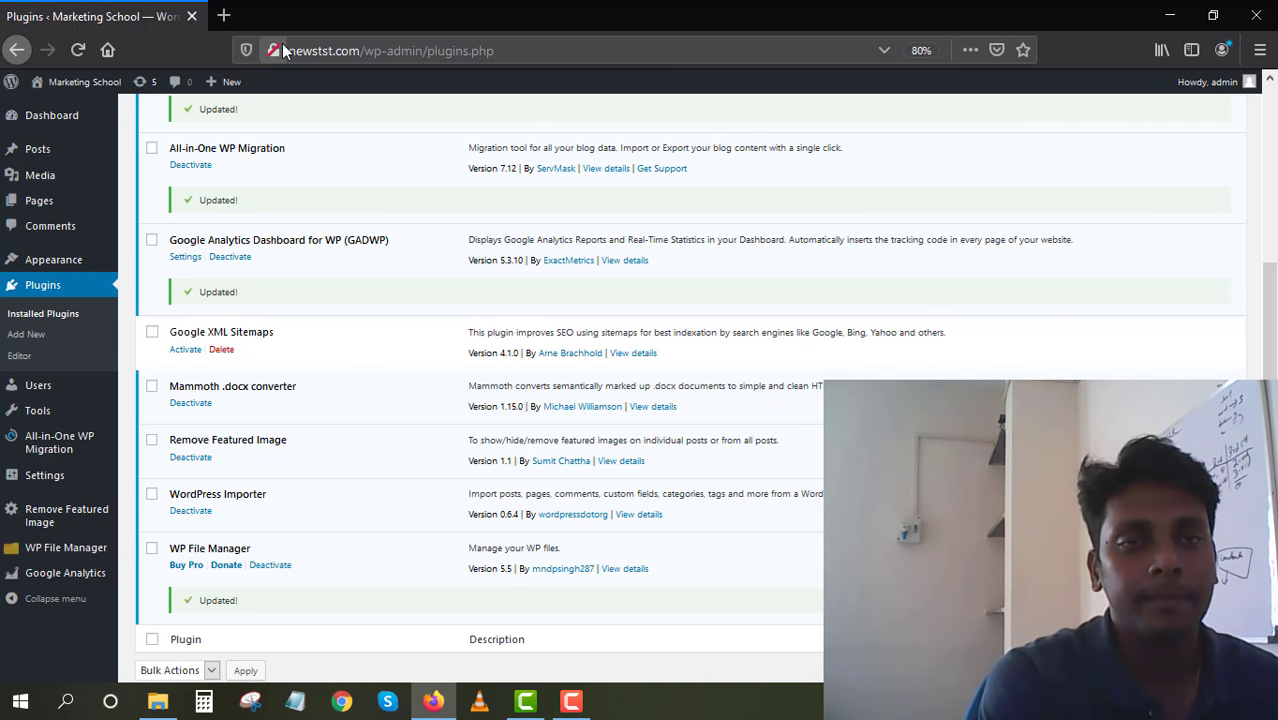
Copy the page address, search Google for 'wordagent' and open the Word Agents result
{"action": "right_click", "coordinate": [321, 60]}
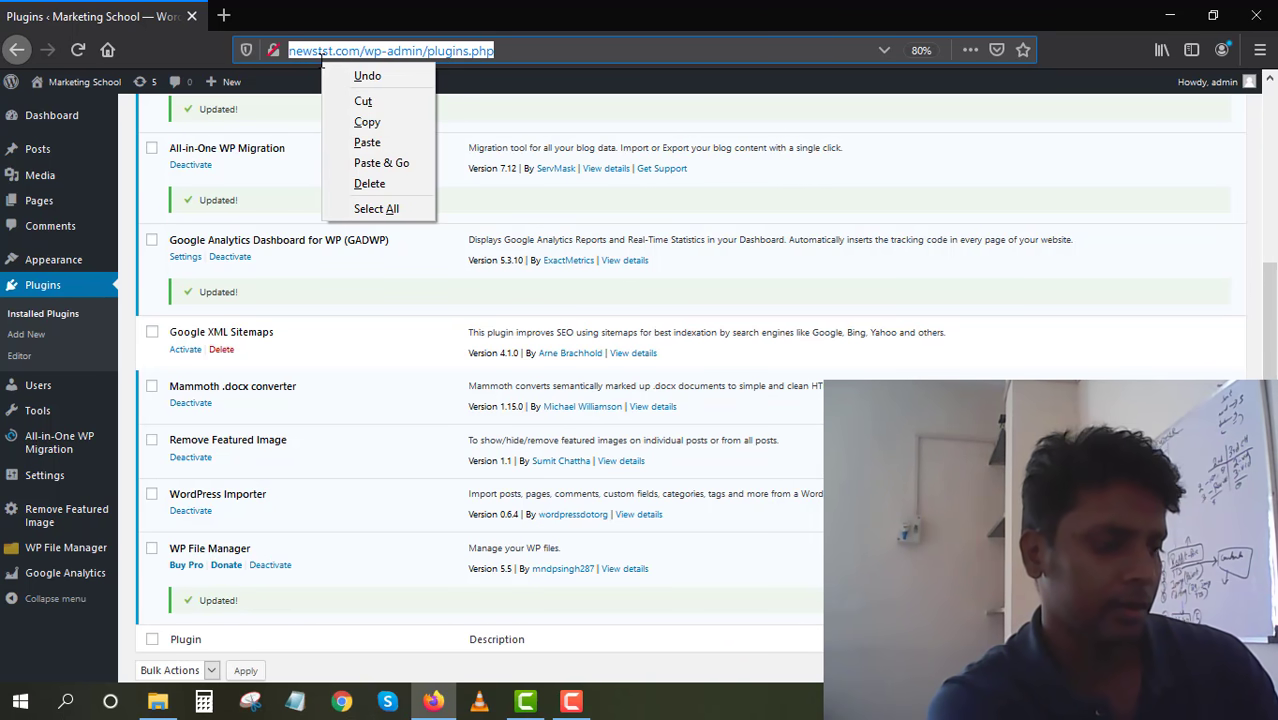
{"action": "left_click", "coordinate": [367, 122]}
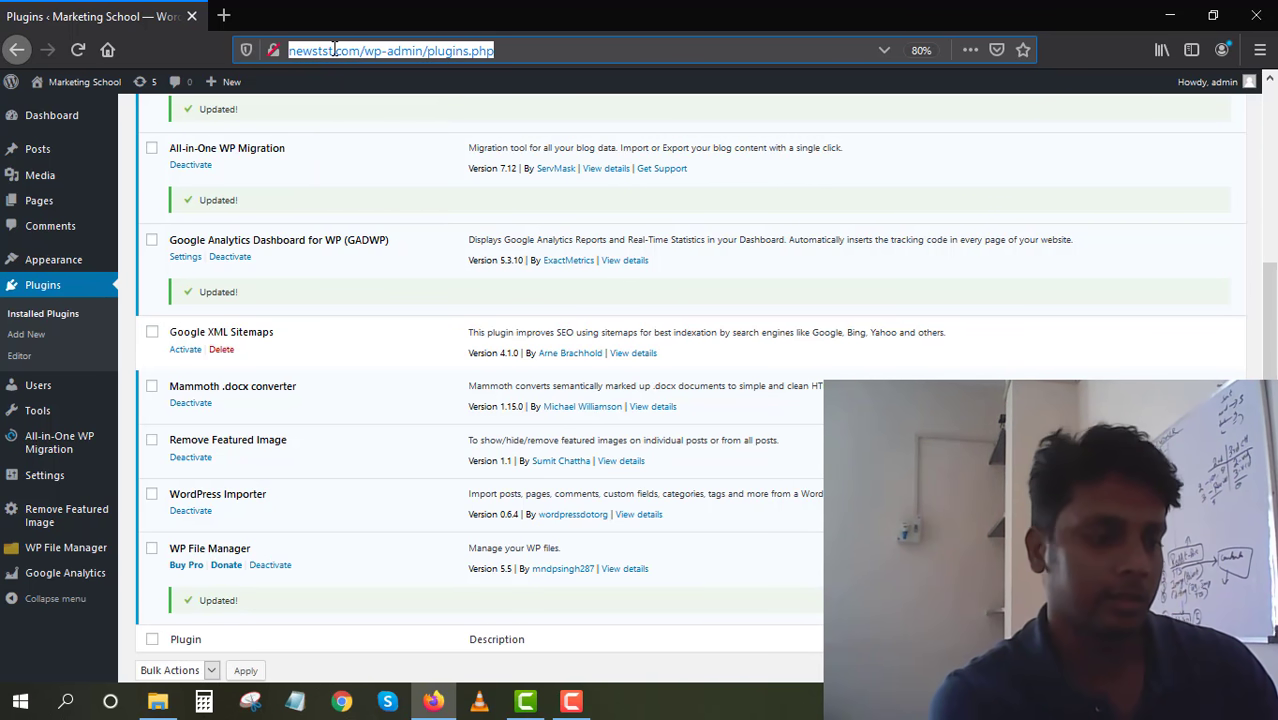
{"action": "type", "text": "wordag"}
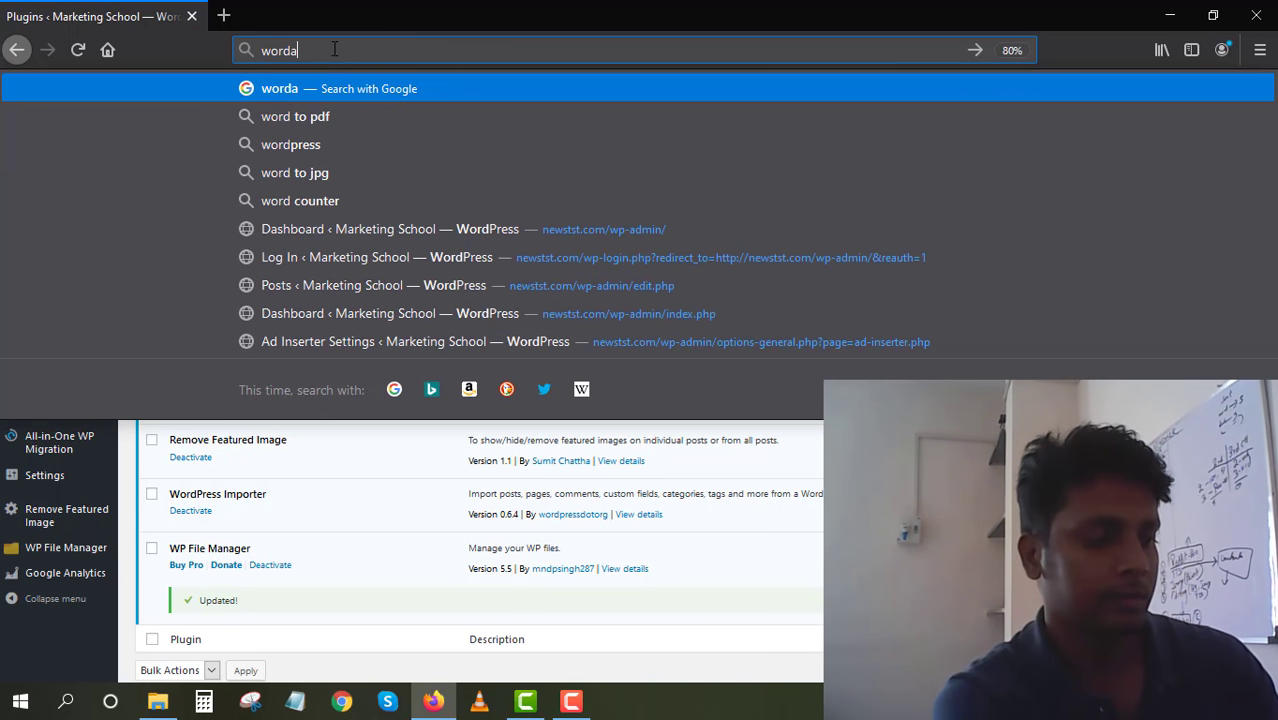
{"action": "type", "text": "ent"}
{"action": "key", "text": "Return"}
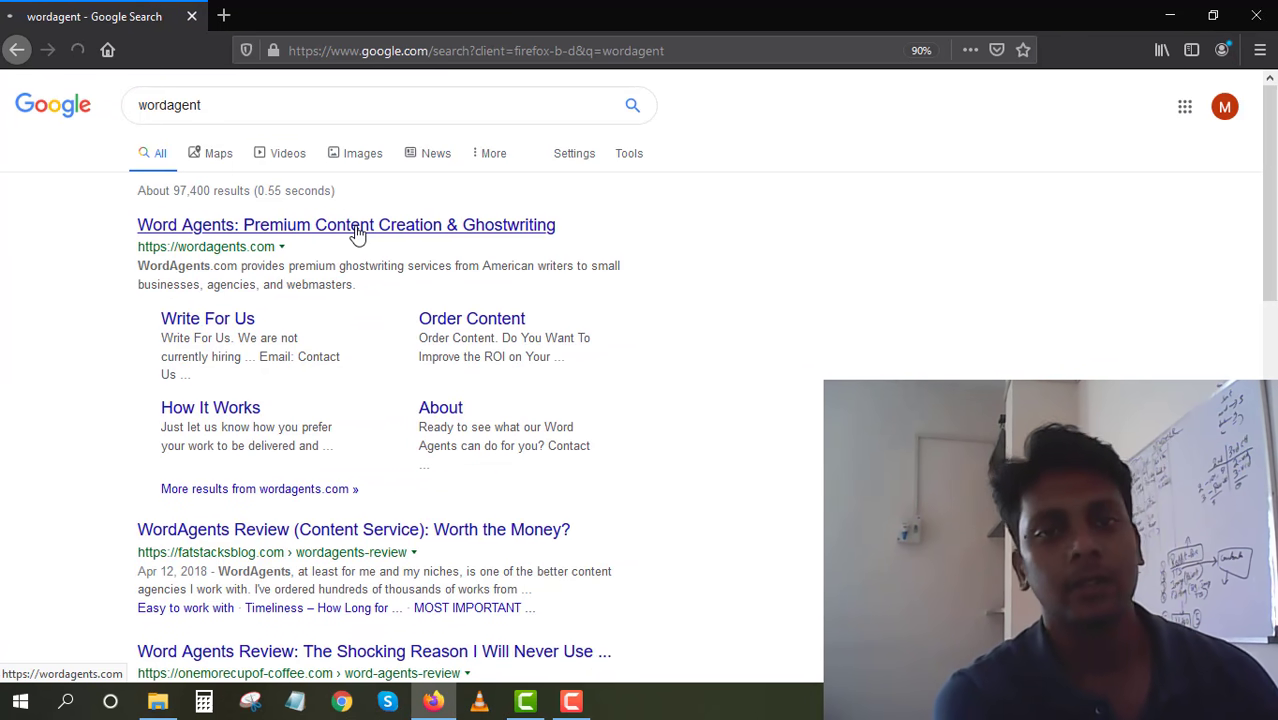
{"action": "left_click", "coordinate": [357, 232]}
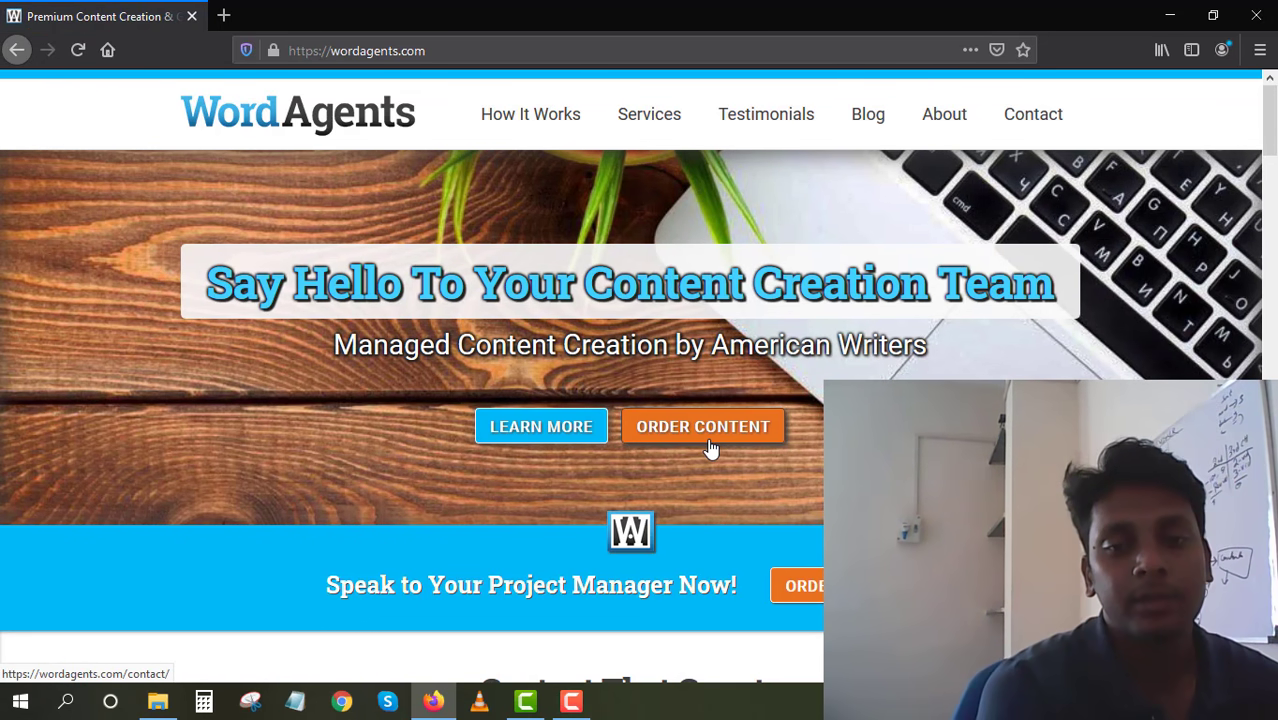
{"action": "scroll", "coordinate": [537, 553], "scroll_direction": "down", "scroll_amount": 2}
{"action": "scroll", "coordinate": [537, 553], "scroll_direction": "down", "scroll_amount": 5}
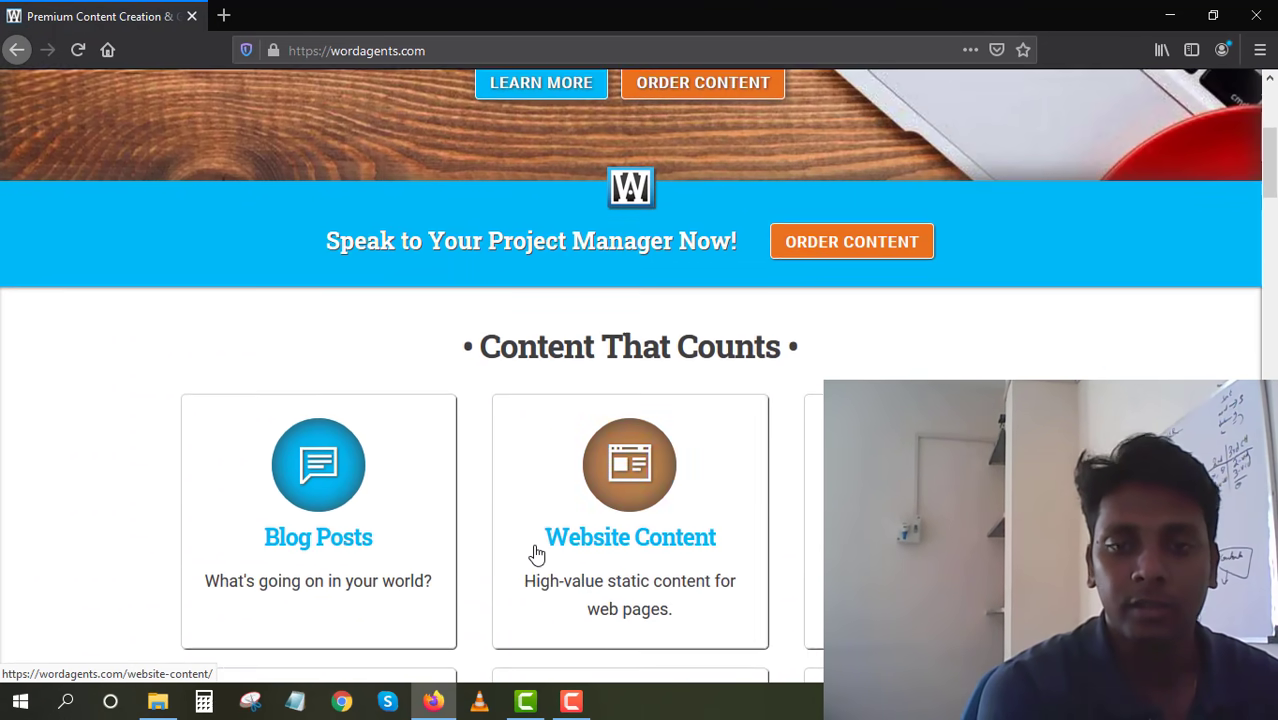
{"action": "scroll", "coordinate": [537, 553], "scroll_direction": "down", "scroll_amount": 5}
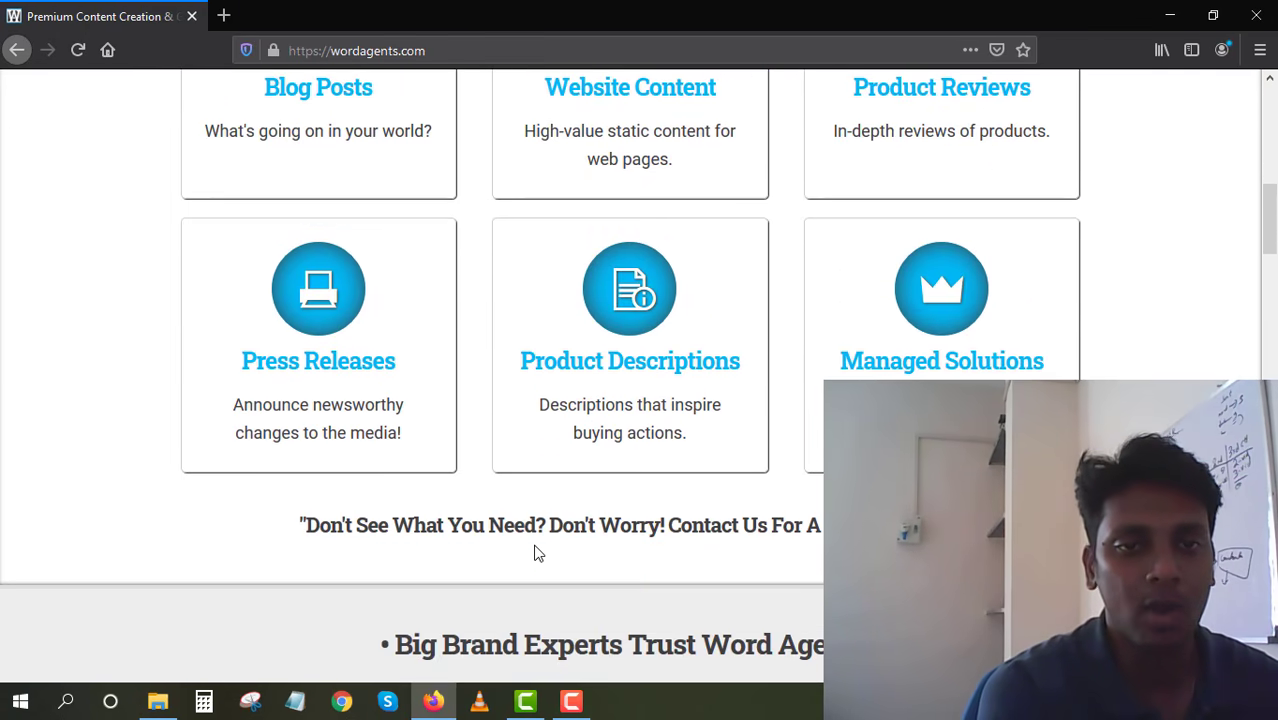
{"action": "scroll", "coordinate": [535, 552], "scroll_direction": "down", "scroll_amount": 8}
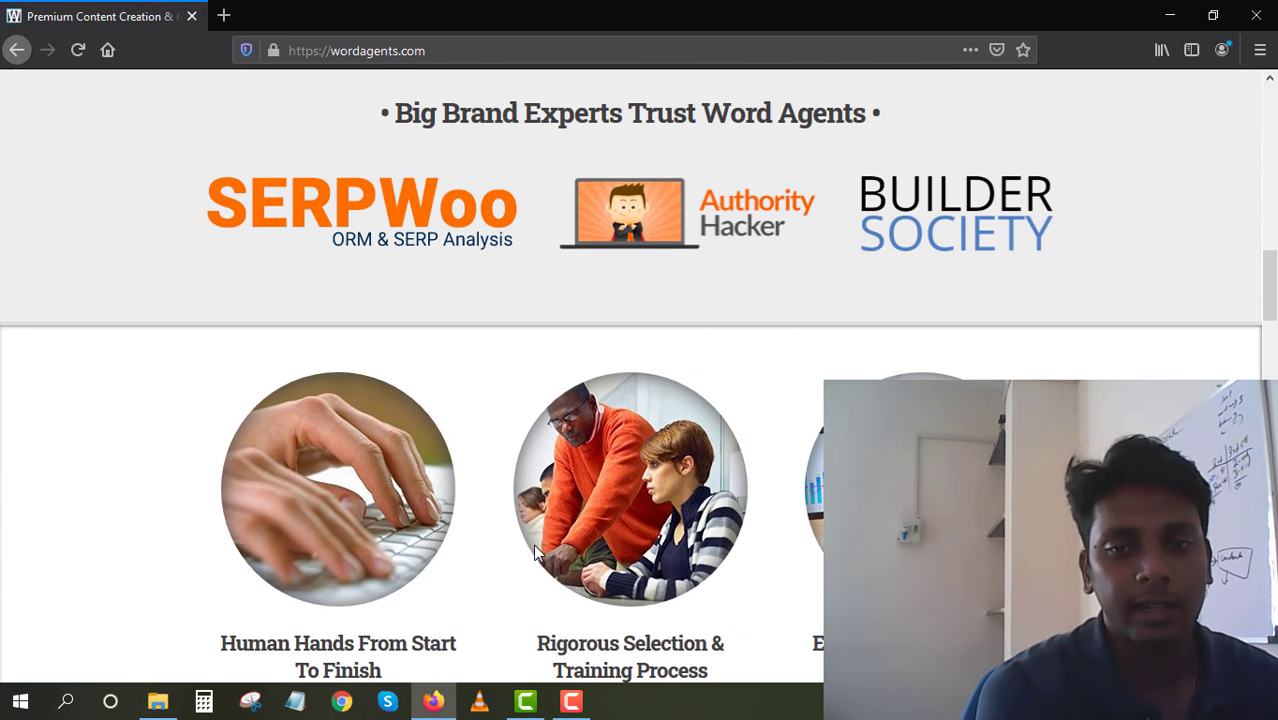
{"action": "scroll", "coordinate": [536, 524], "scroll_direction": "down", "scroll_amount": 15}
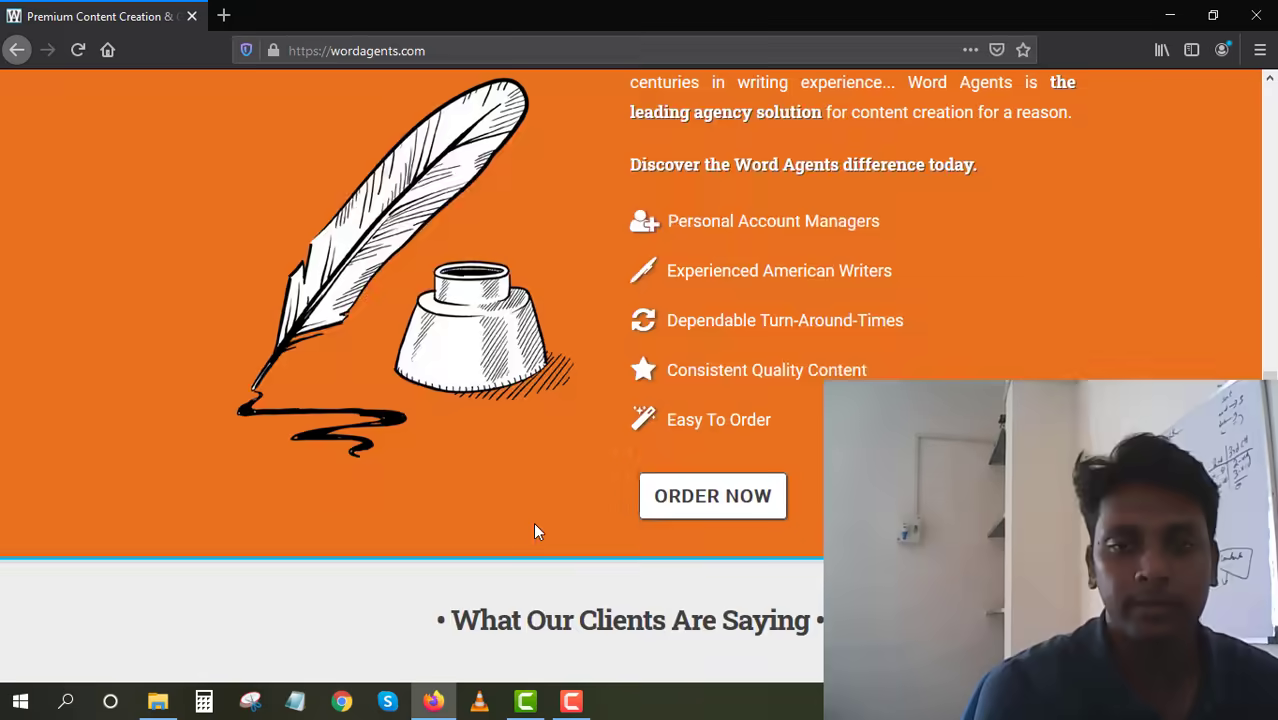
{"action": "scroll", "coordinate": [536, 524], "scroll_direction": "down", "scroll_amount": 1}
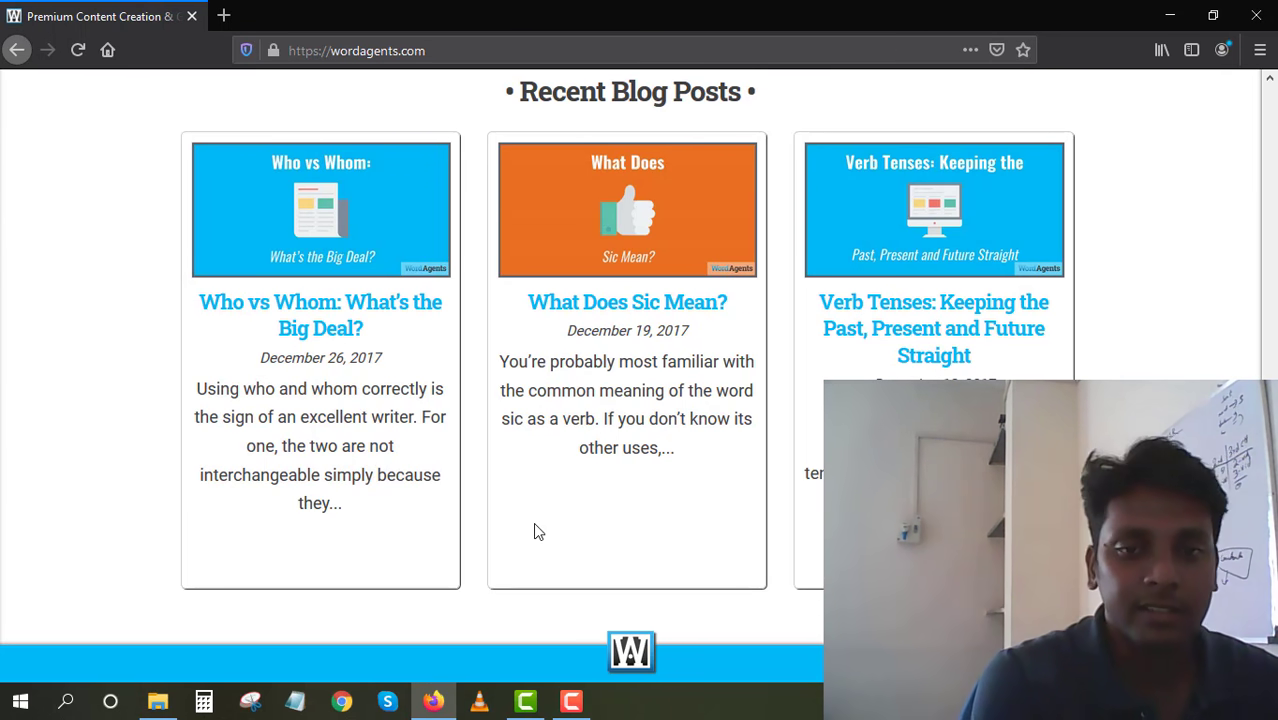
{"action": "scroll", "coordinate": [533, 522], "scroll_direction": "down", "scroll_amount": 4}
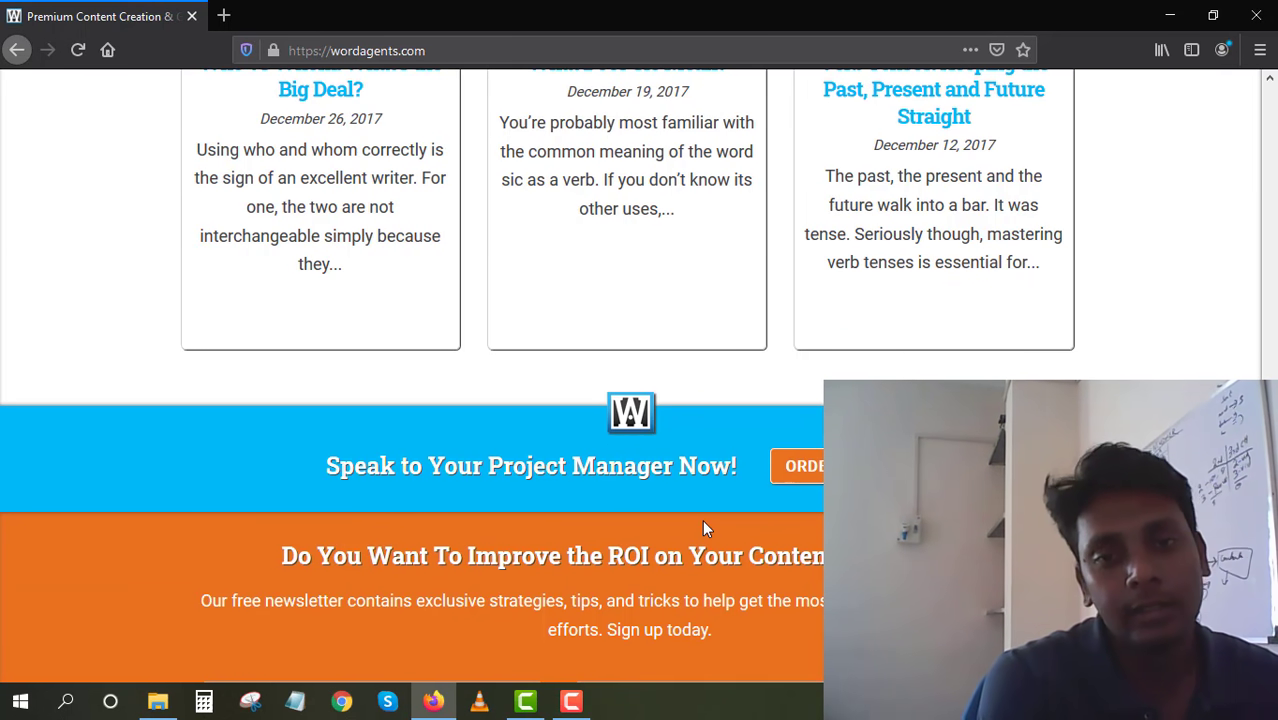
{"action": "scroll", "coordinate": [702, 519], "scroll_direction": "down", "scroll_amount": 3}
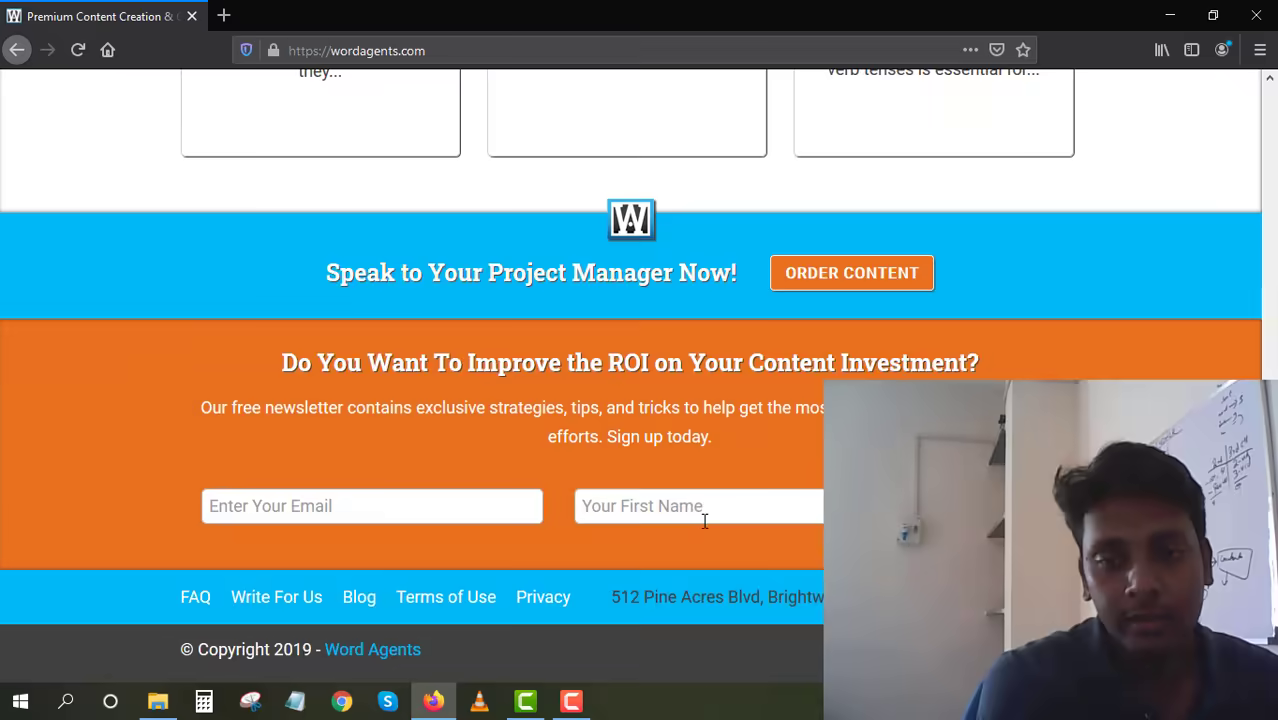
{"action": "scroll", "coordinate": [704, 520], "scroll_direction": "up", "scroll_amount": 20}
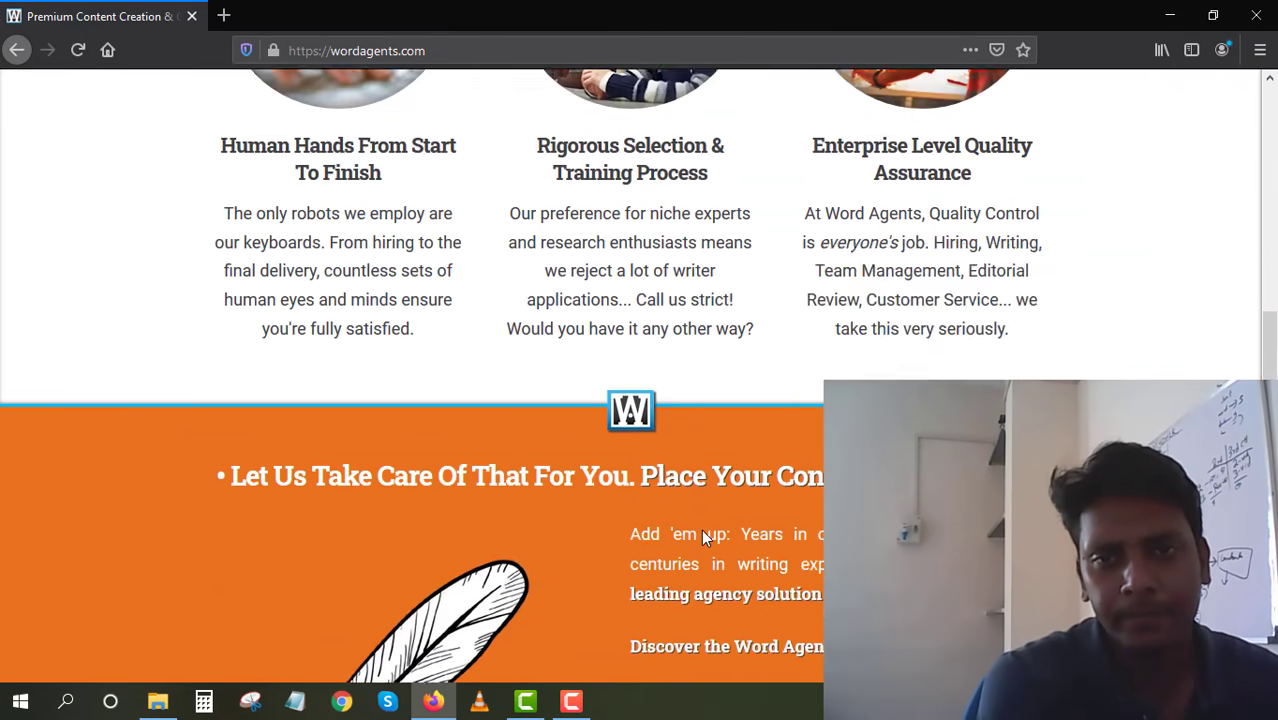
{"action": "scroll", "coordinate": [703, 537], "scroll_direction": "up", "scroll_amount": 20}
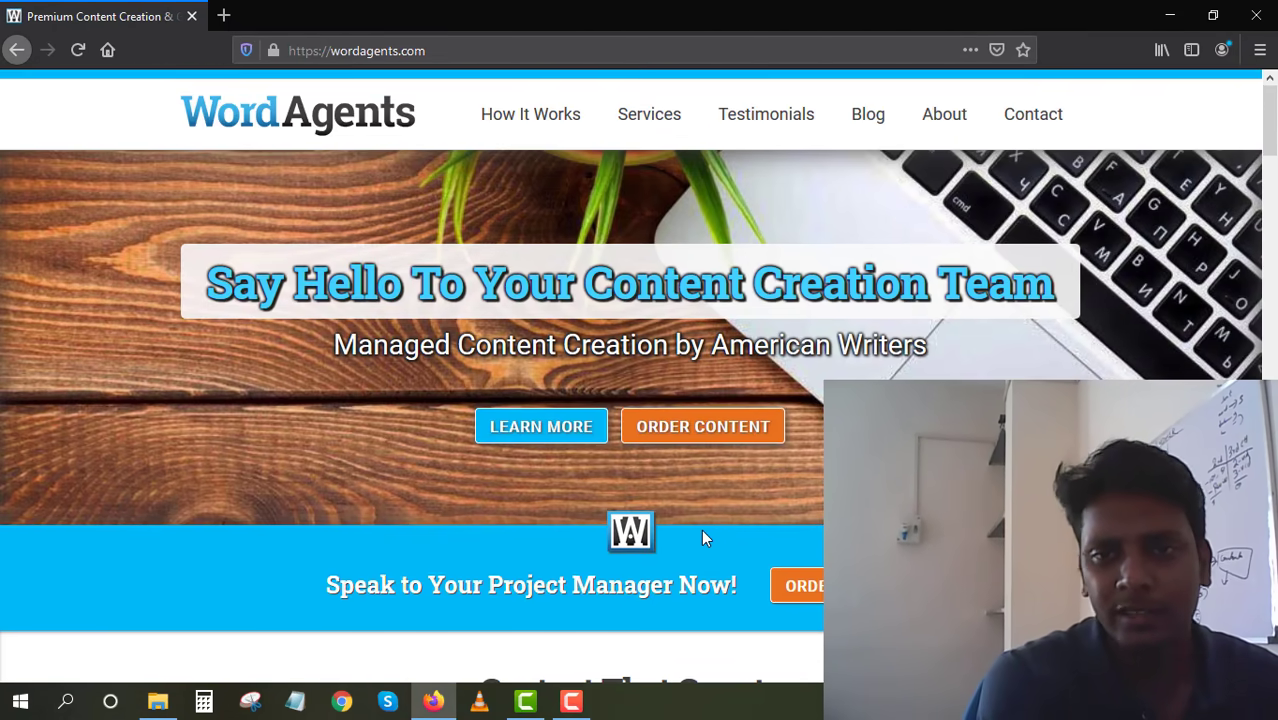
Open the ORDER CONTENT Contact page and look over its name, email, phone, subject and message form
{"action": "left_click", "coordinate": [638, 445]}
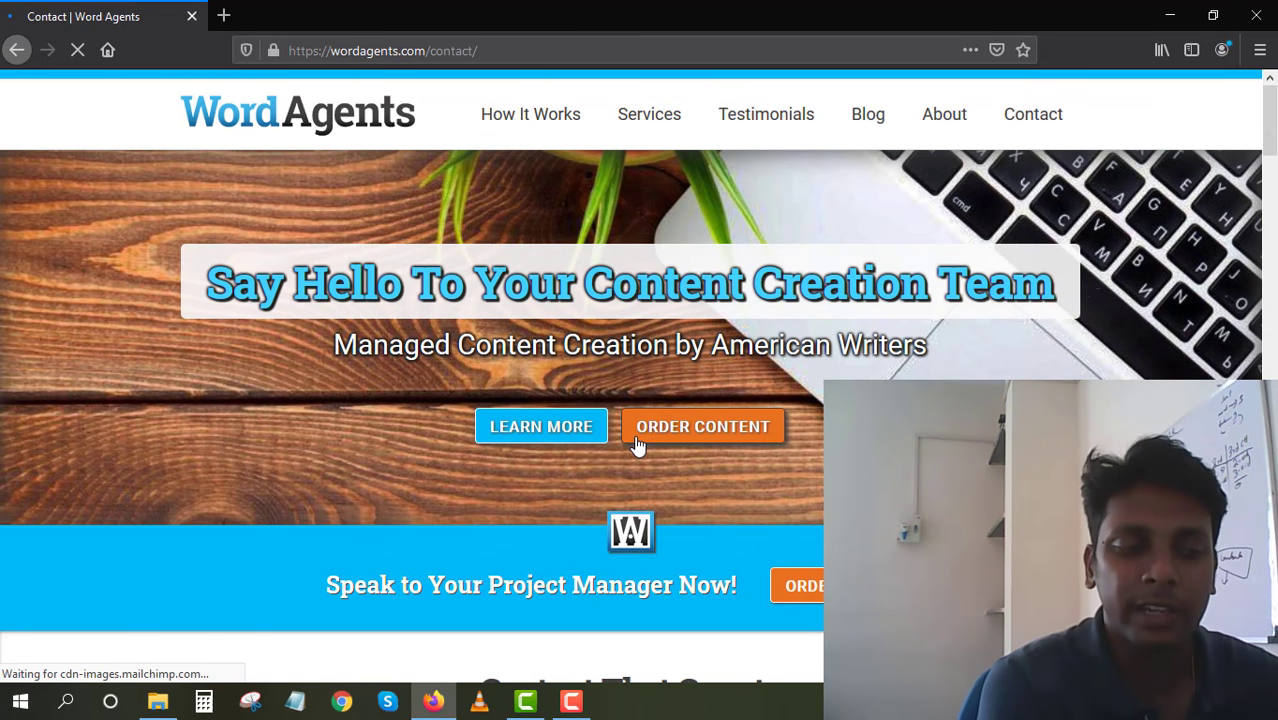
{"action": "scroll", "coordinate": [638, 445], "scroll_direction": "down", "scroll_amount": 10}
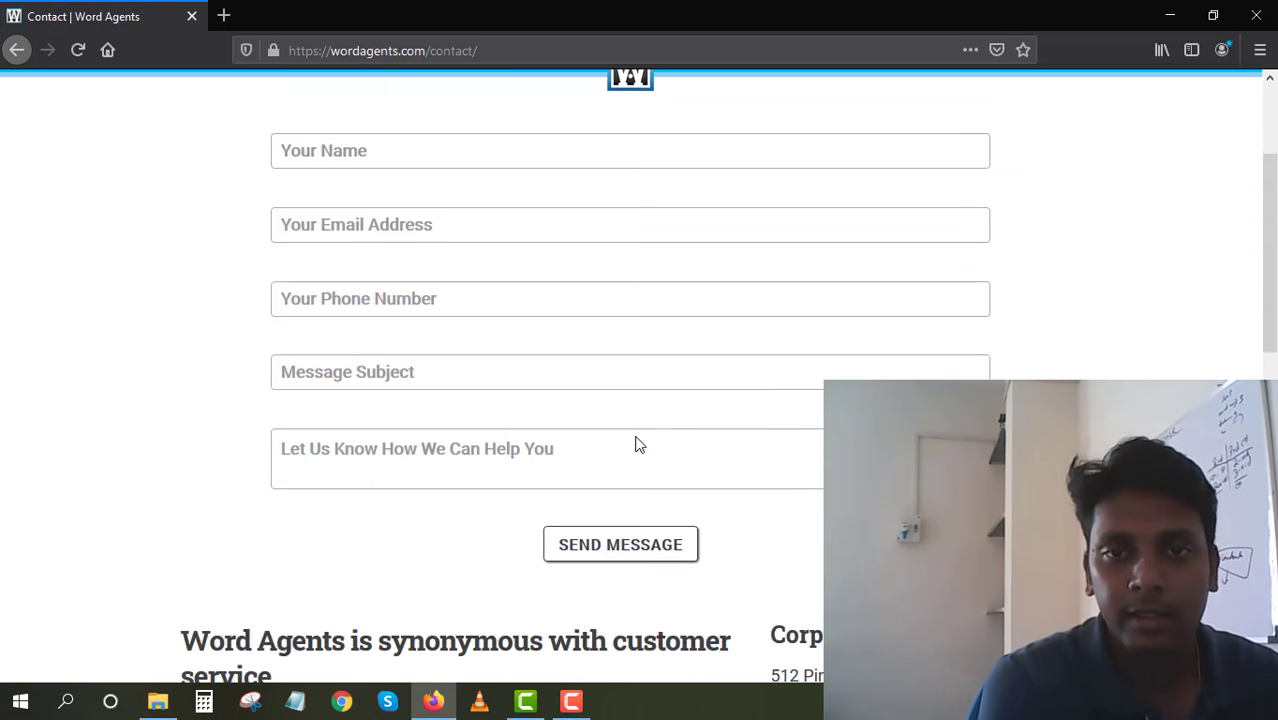
{"action": "scroll", "coordinate": [637, 437], "scroll_direction": "up", "scroll_amount": 5}
{"action": "scroll", "coordinate": [637, 437], "scroll_direction": "up", "scroll_amount": 5}
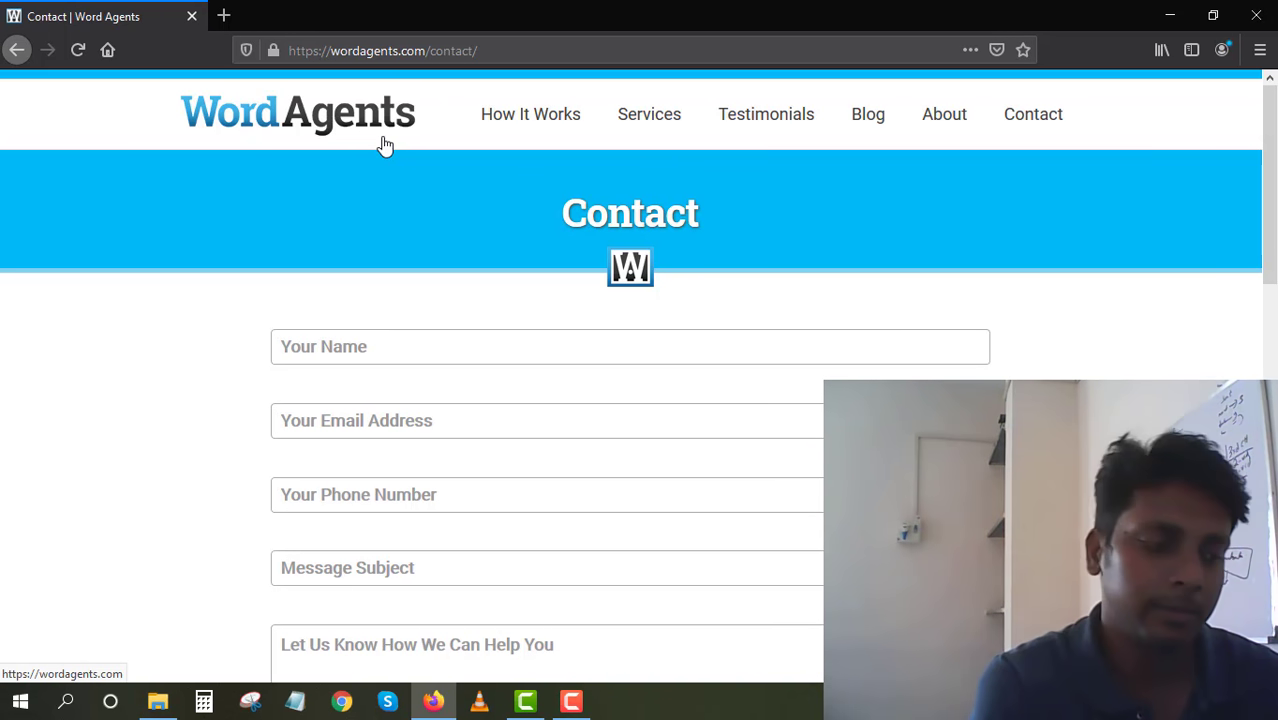
Return to the WordAgents homepage, select the URL, then step back to the 'wordagent' Google results
{"action": "left_click", "coordinate": [385, 145]}
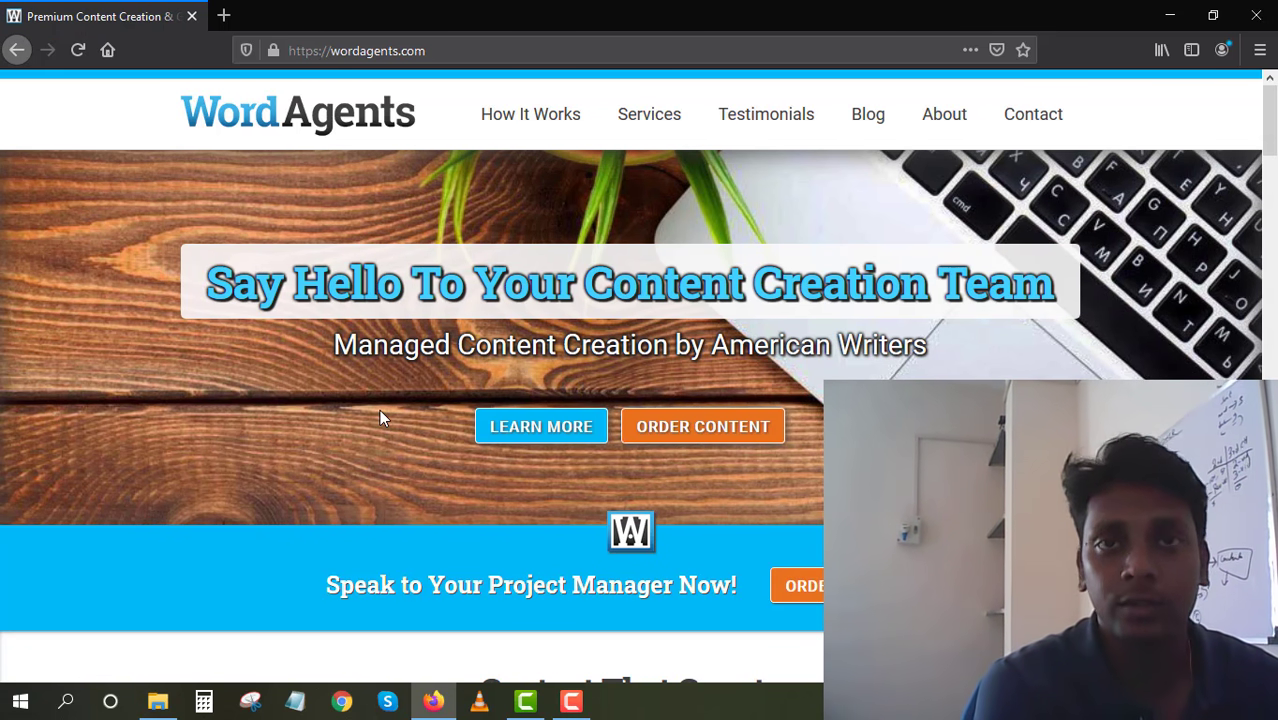
{"action": "left_click", "coordinate": [324, 51]}
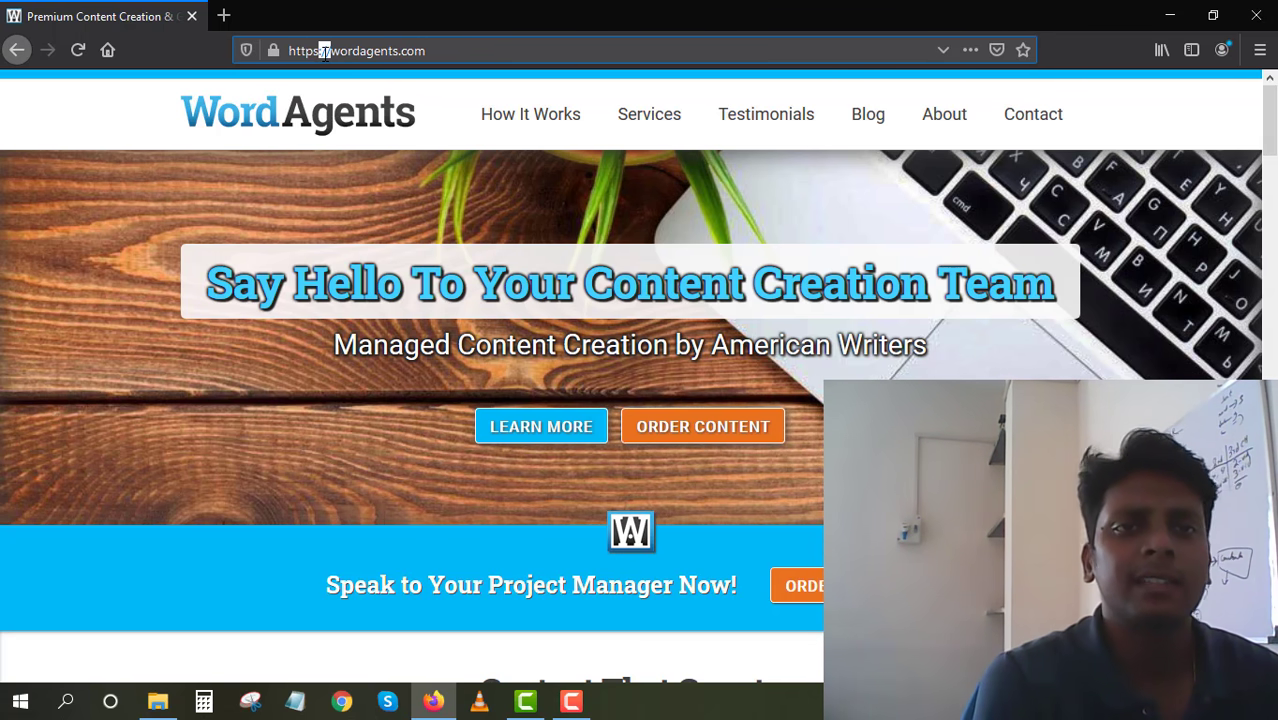
{"action": "key", "text": "ctrl+a"}
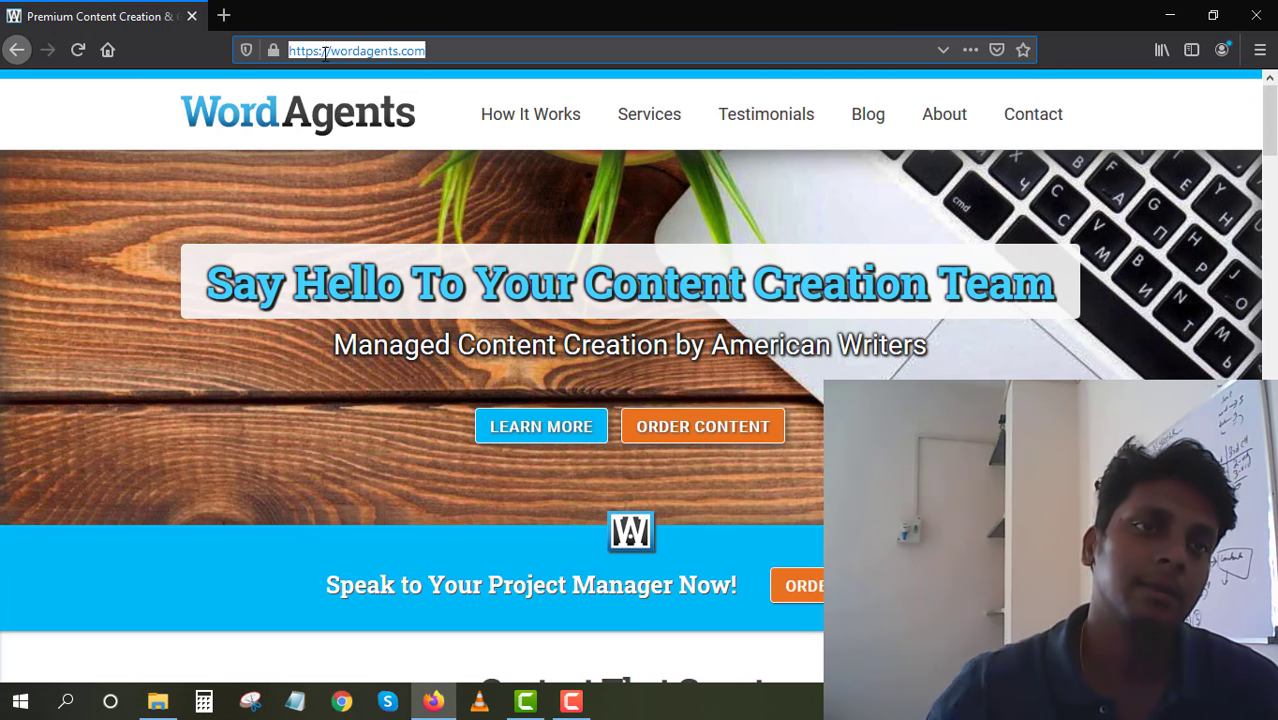
{"action": "left_click", "coordinate": [9, 55]}
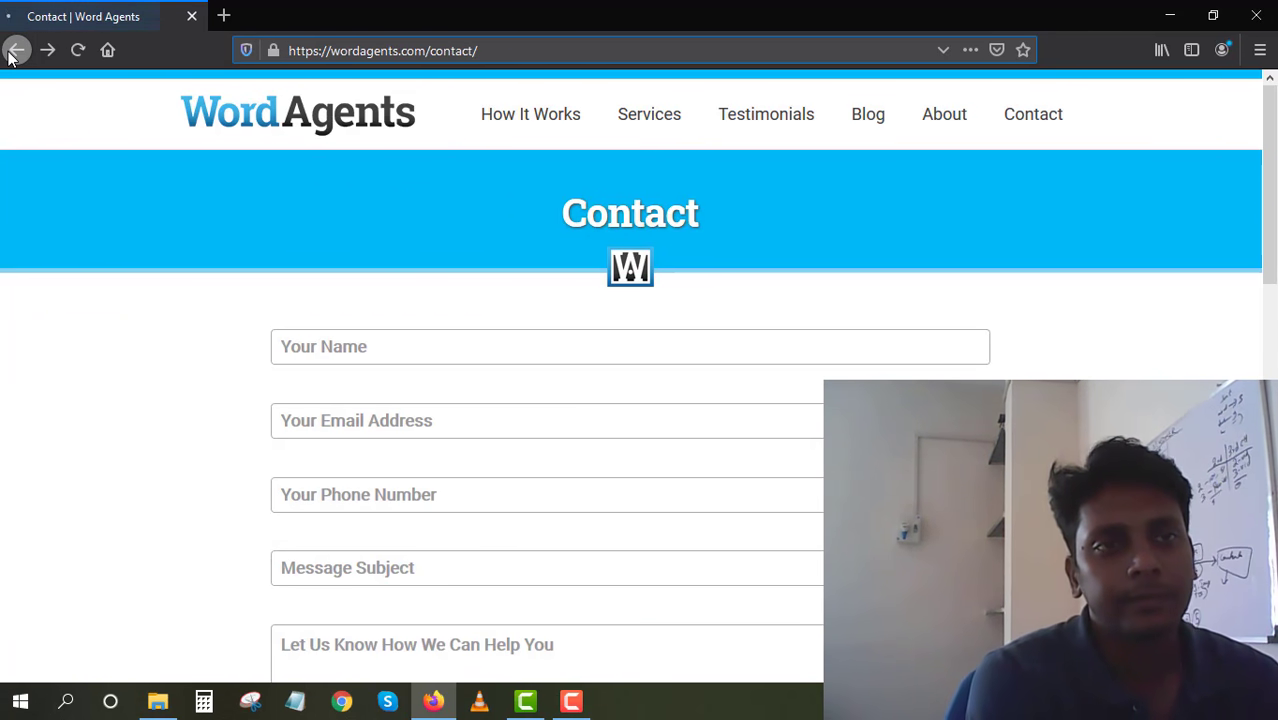
{"action": "left_click", "coordinate": [9, 55]}
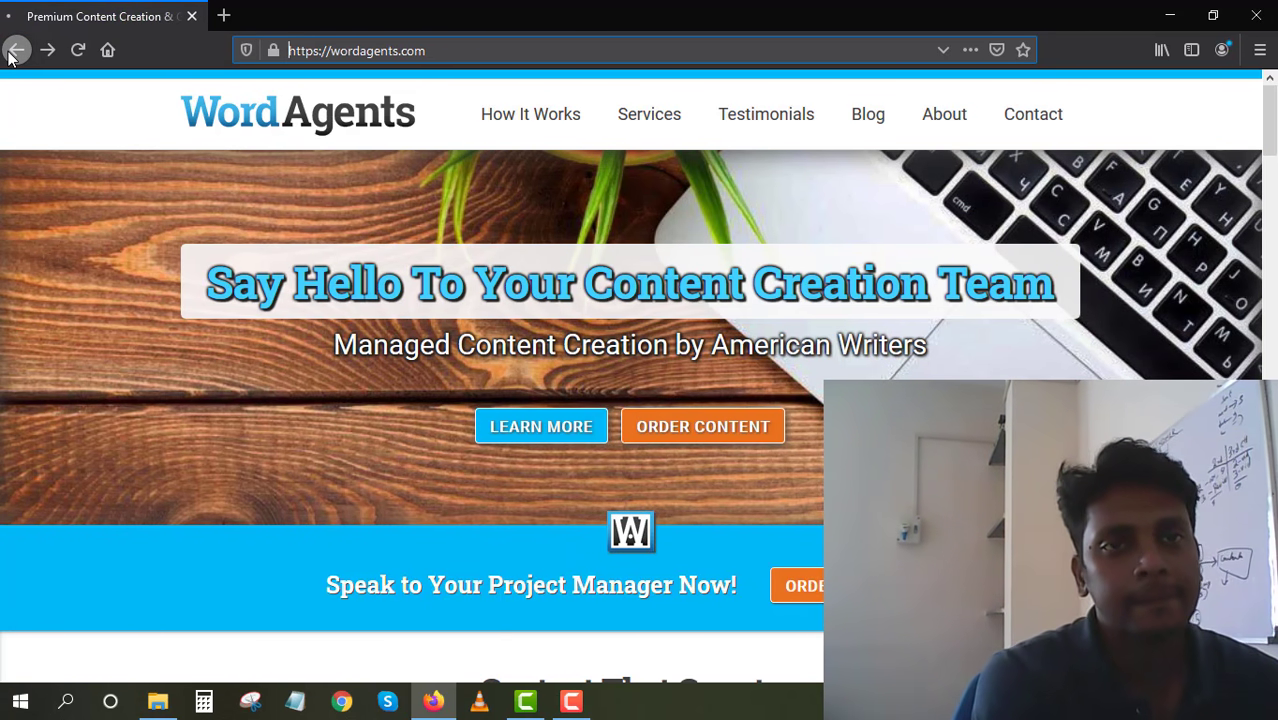
{"action": "left_click", "coordinate": [9, 55]}
Return to the plugins page, view the About, Disclaimer and Privacy Policy pages, then the Dashboard
{"action": "left_click", "coordinate": [9, 55]}
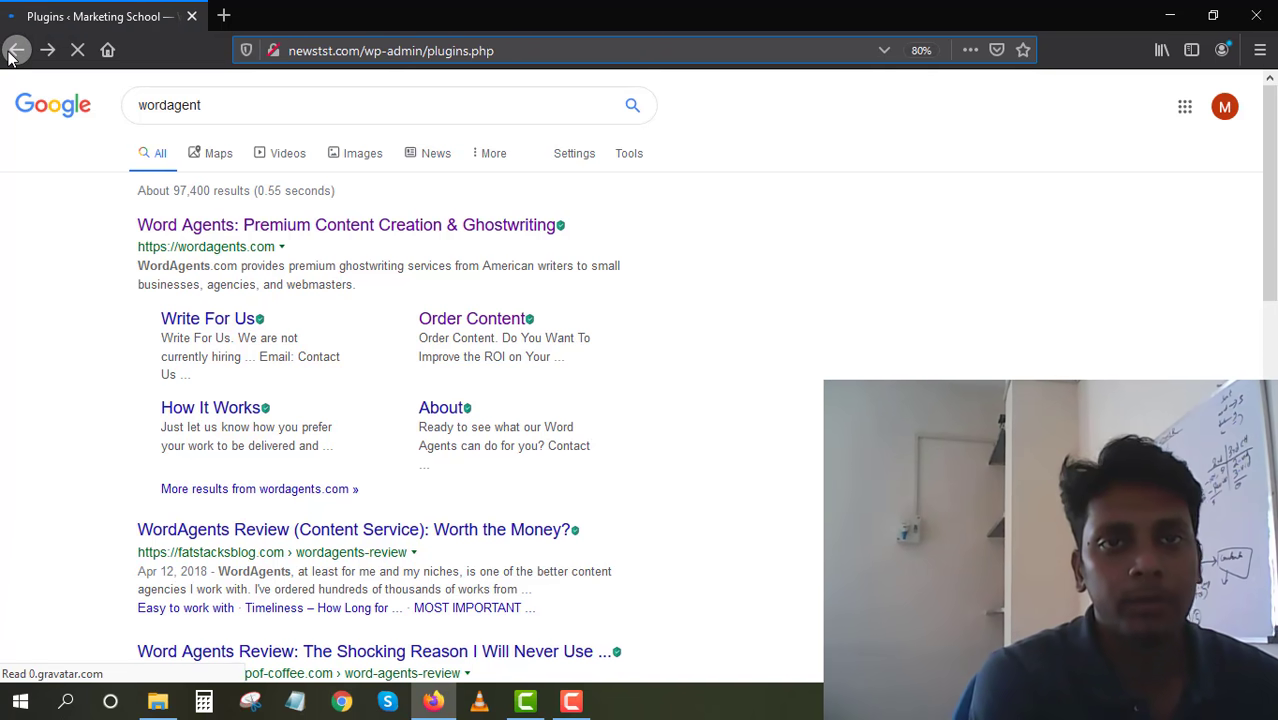
{"action": "scroll", "coordinate": [190, 340], "scroll_direction": "up", "scroll_amount": 1}
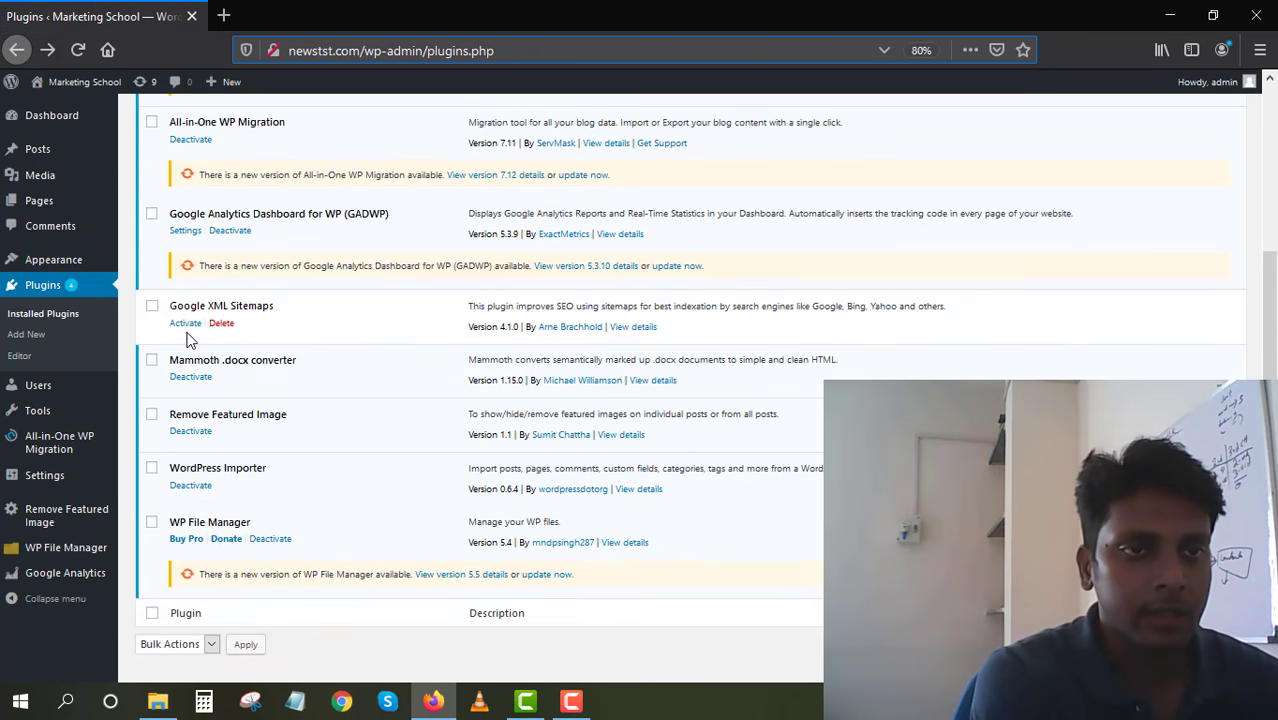
{"action": "scroll", "coordinate": [190, 340], "scroll_direction": "up", "scroll_amount": 2}
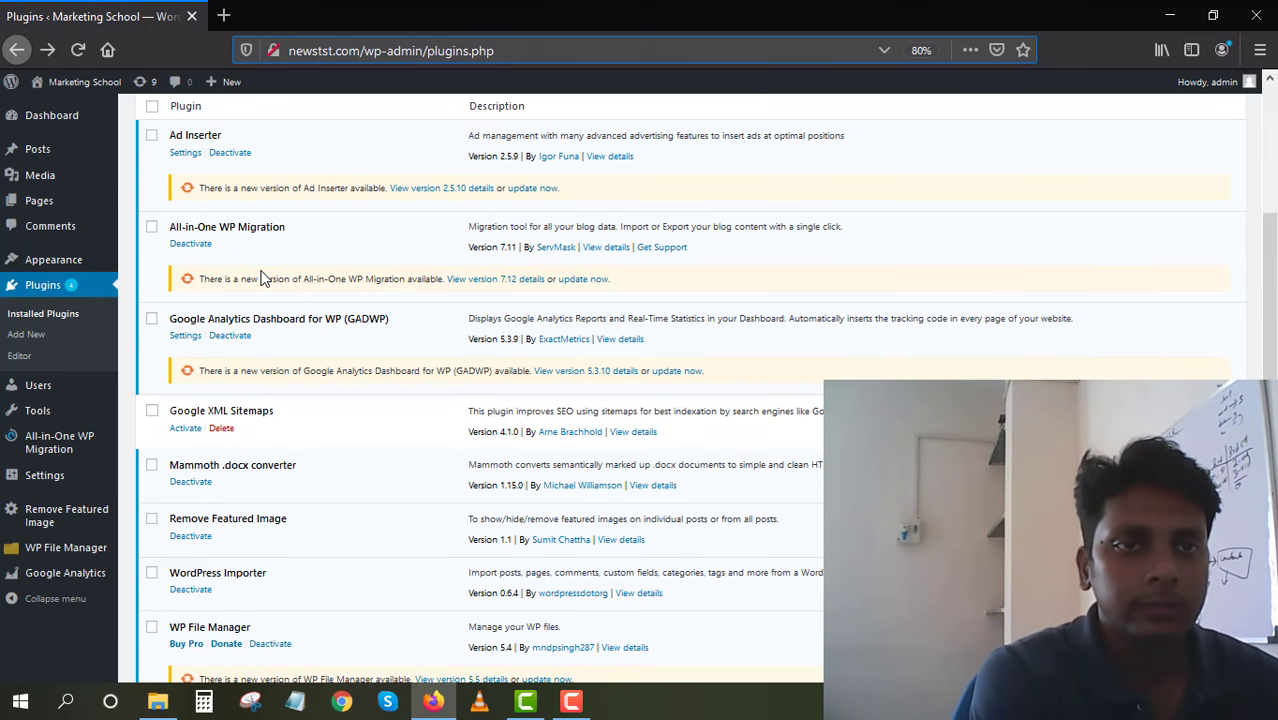
{"action": "scroll", "coordinate": [260, 278], "scroll_direction": "up", "scroll_amount": 2}
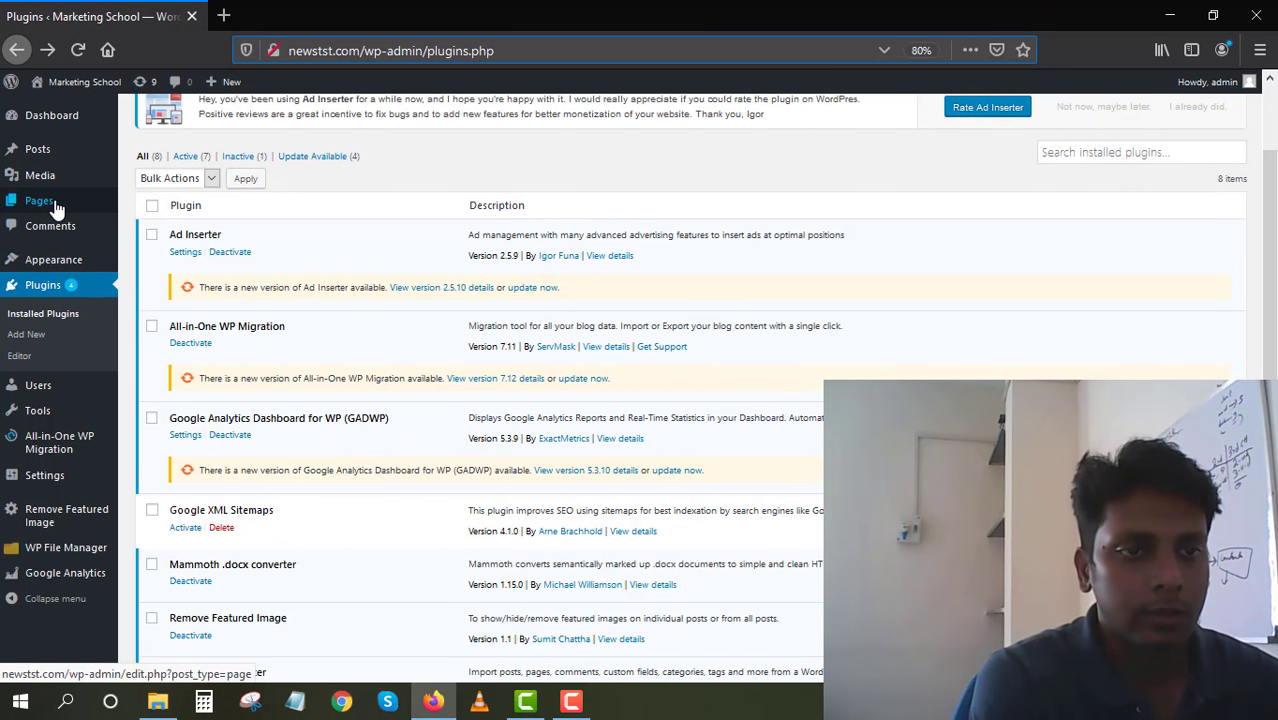
{"action": "left_click", "coordinate": [57, 207]}
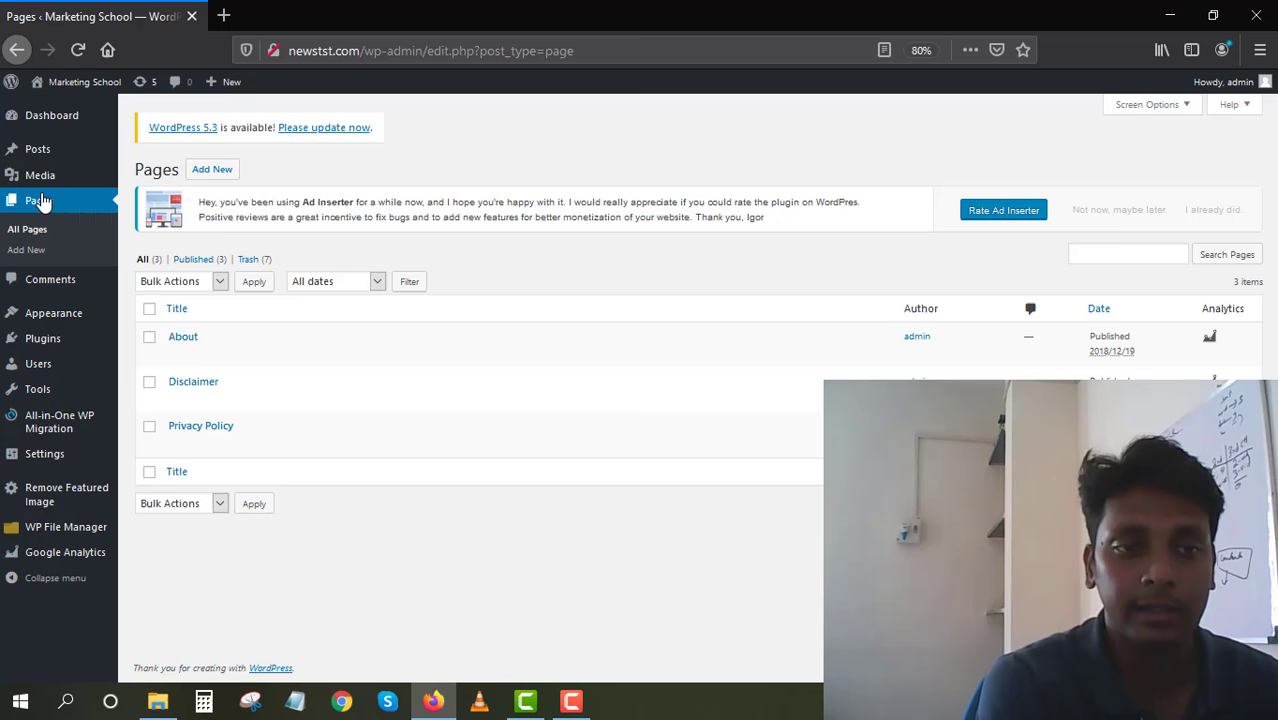
{"action": "left_click", "coordinate": [65, 131]}
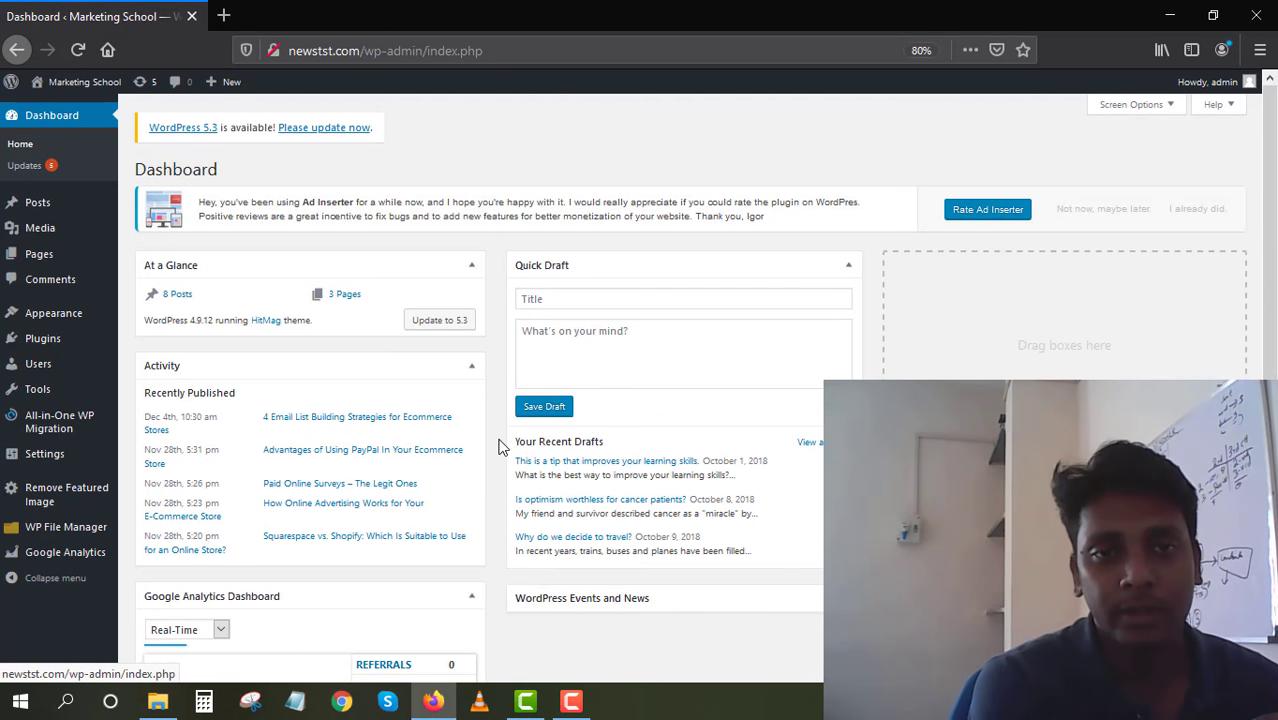
{"action": "scroll", "coordinate": [498, 442], "scroll_direction": "down", "scroll_amount": 3}
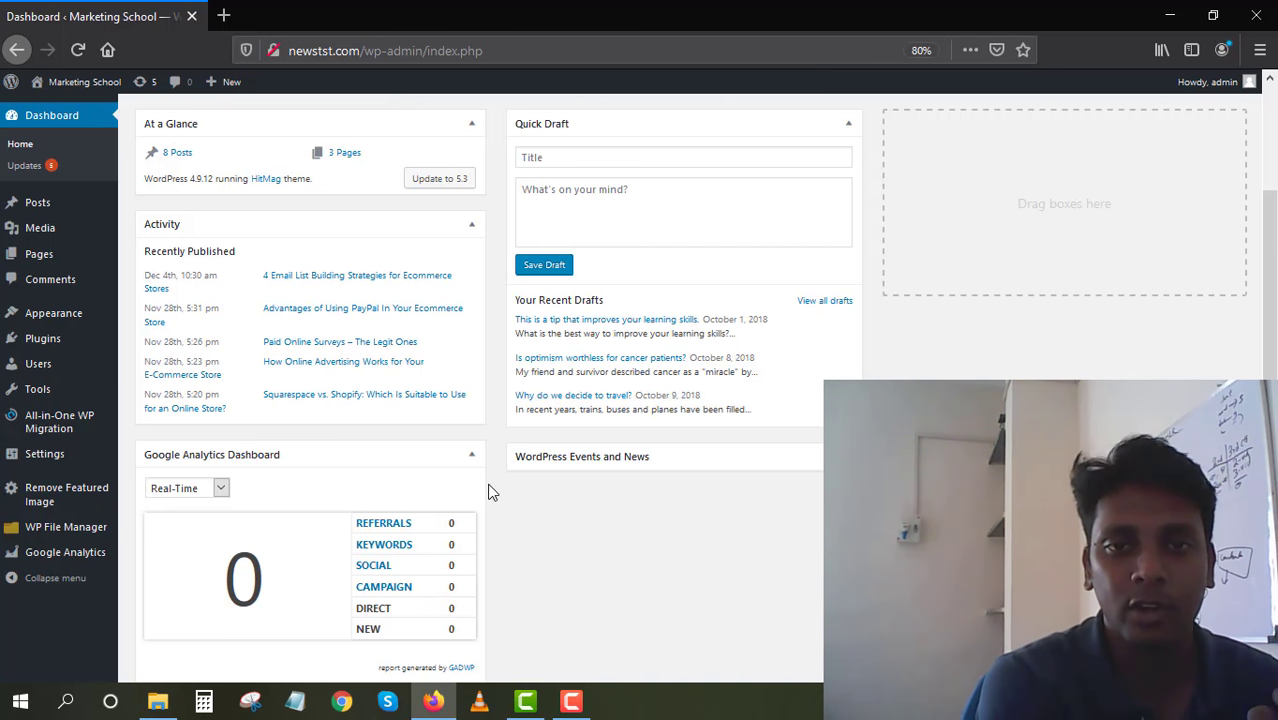
{"action": "scroll", "coordinate": [640, 380], "scroll_direction": "up", "scroll_amount": 2}
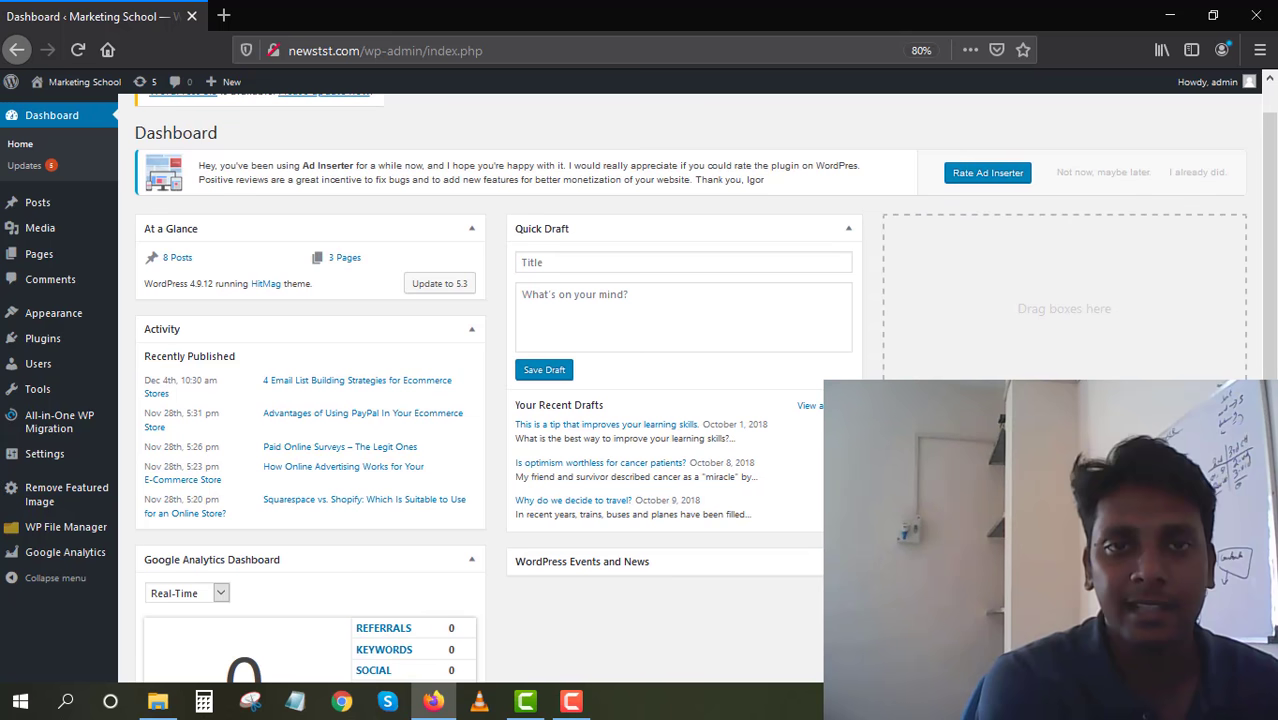